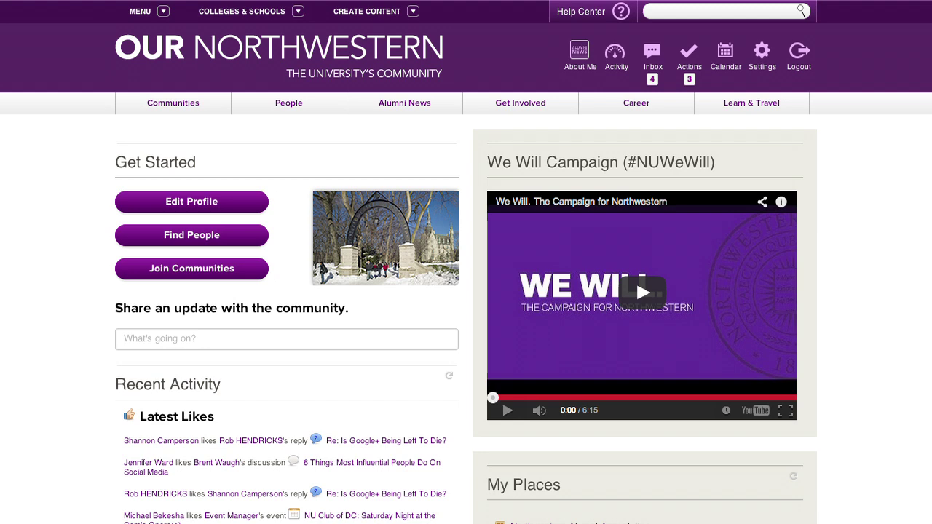
Load our.northwestern.edu in the incognito window
scroll(635, 279, down, 5)
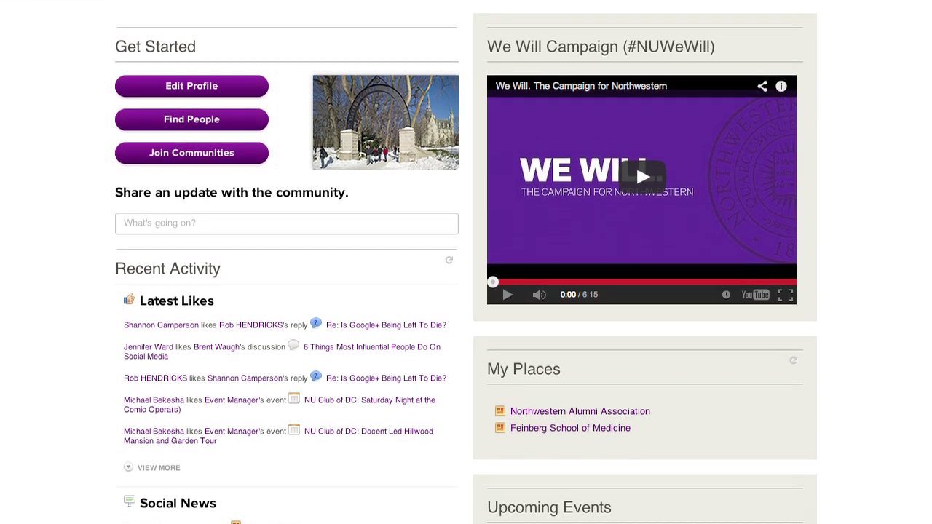
scroll(635, 279, down, 7)
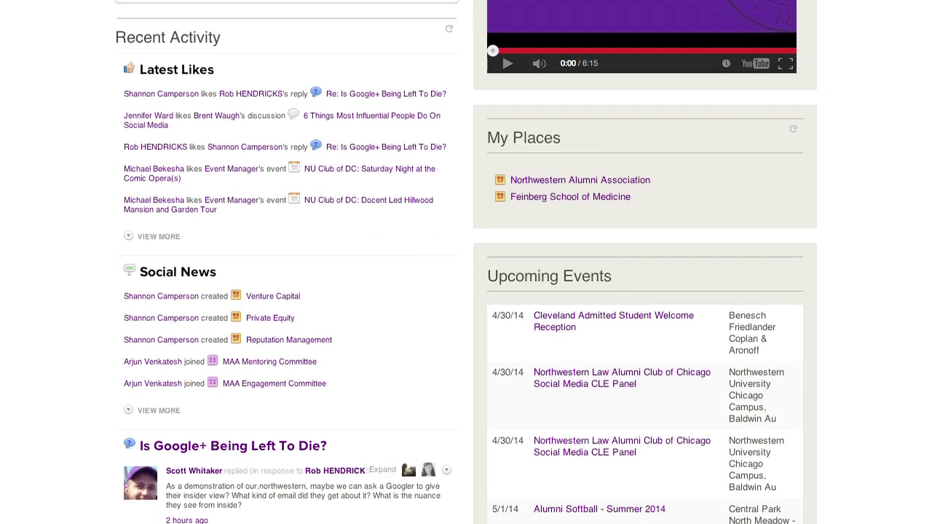
scroll(466, 262, down, 7)
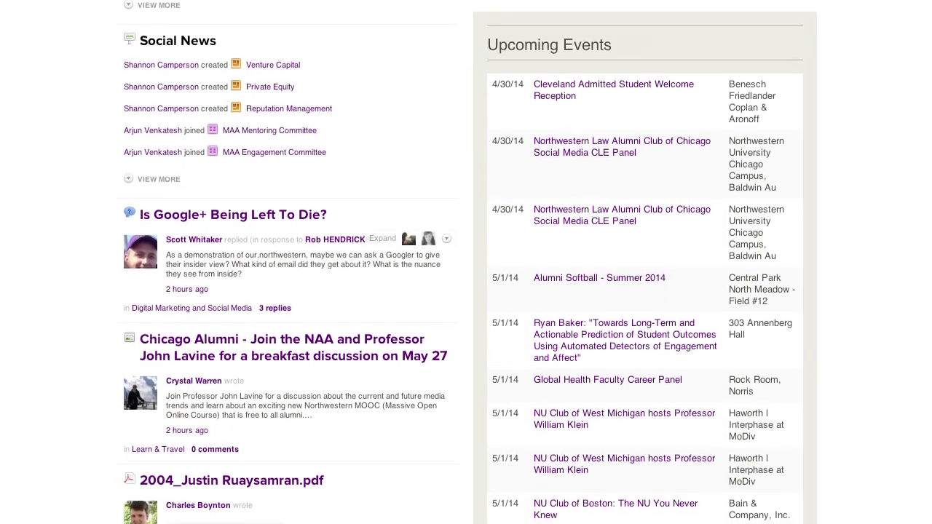
scroll(466, 262, down, 7)
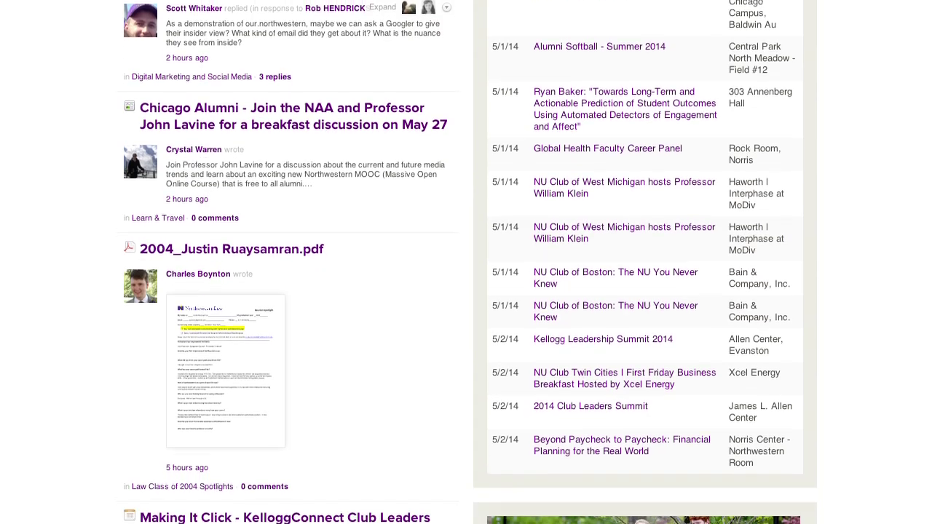
scroll(466, 262, down, 7)
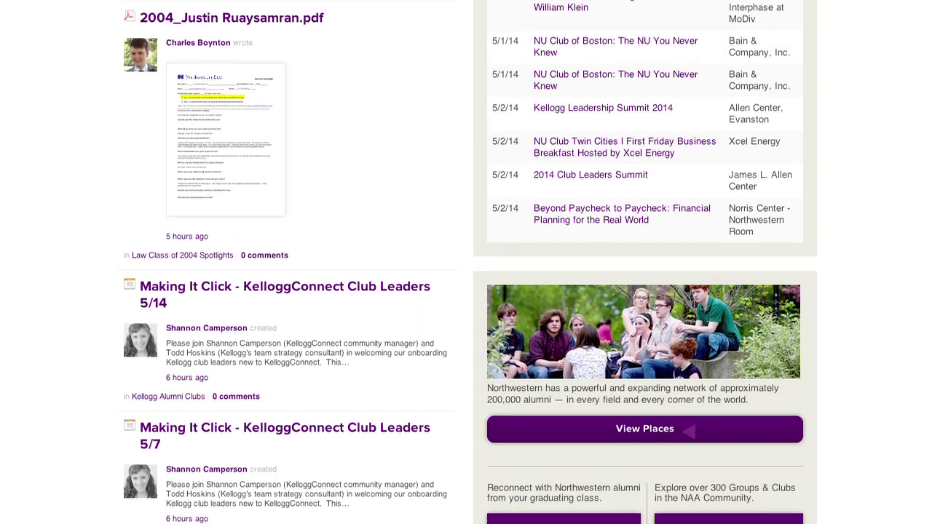
scroll(465, 262, down, 7)
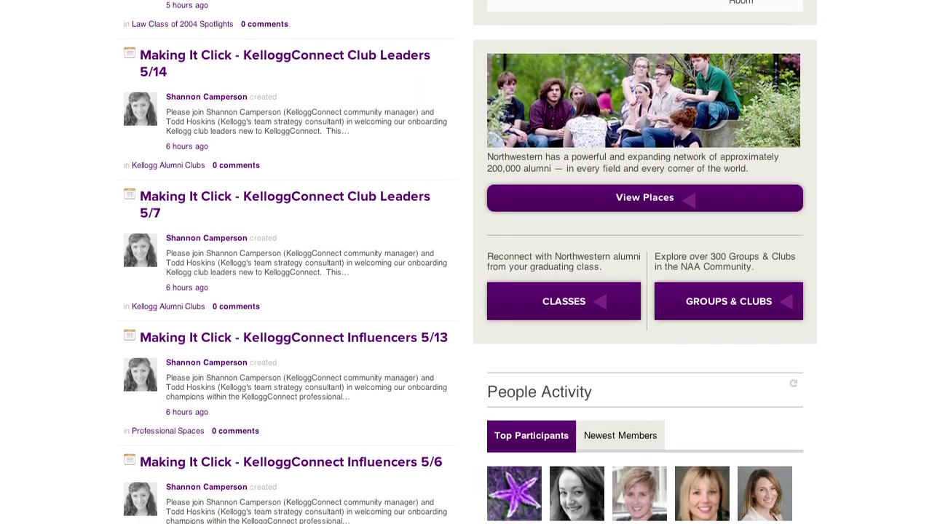
scroll(466, 262, down, 7)
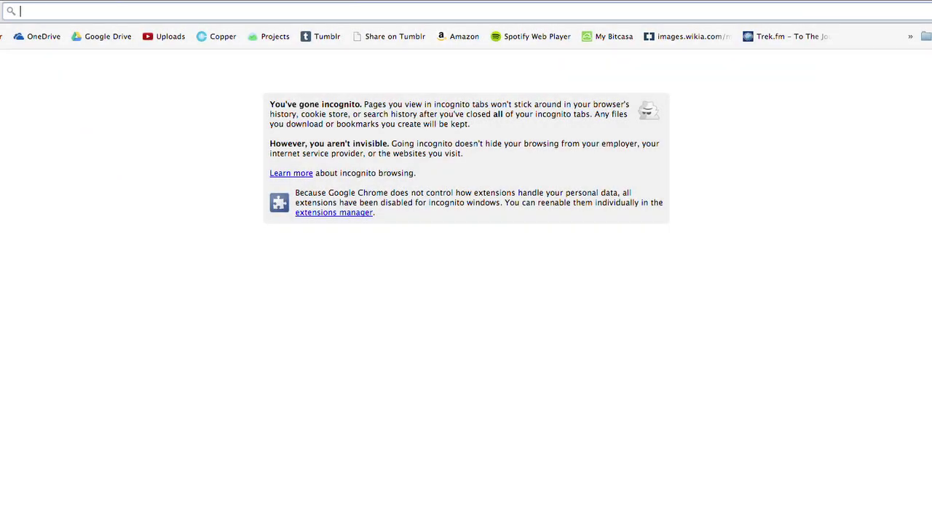
text(our.northwestern.edu)
key(Return)
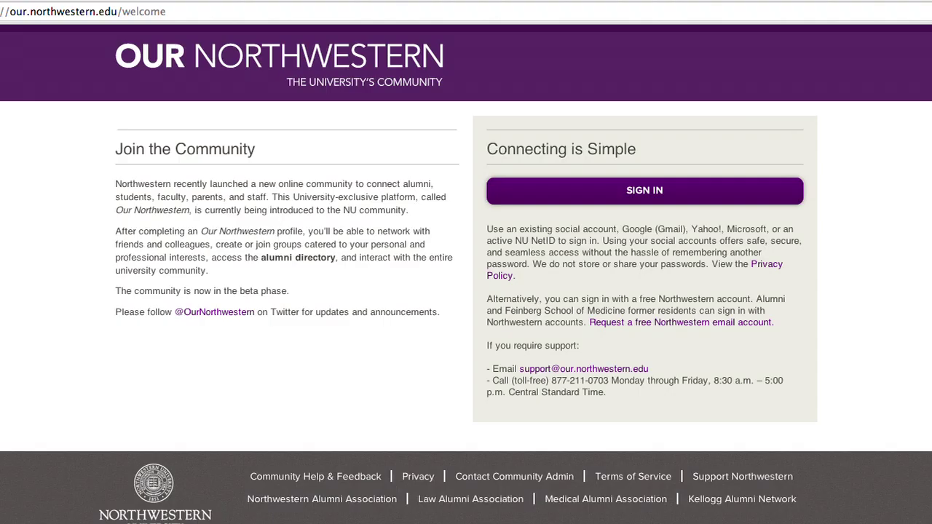
Start signing in from the Our Northwestern welcome page
click(639, 192)
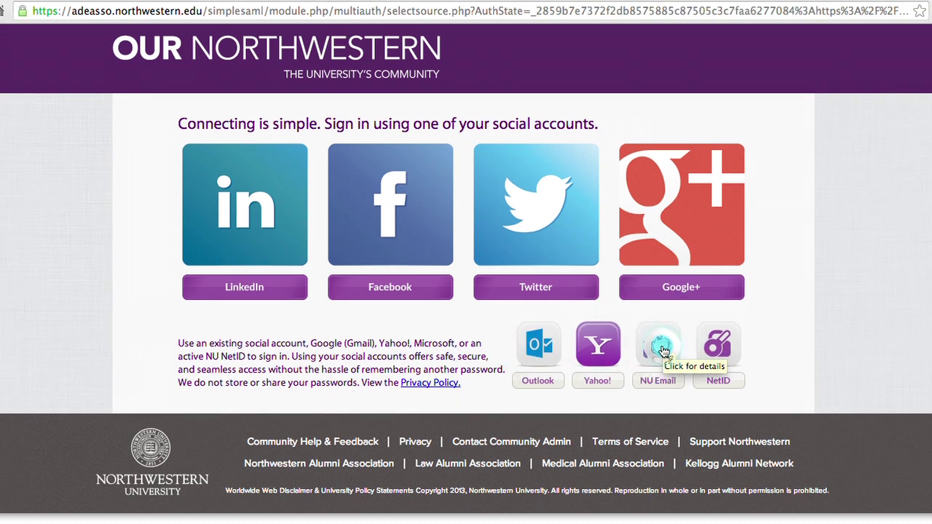
View the NU Email sign-in details and follow the link to request a Northwestern email account
click(662, 349)
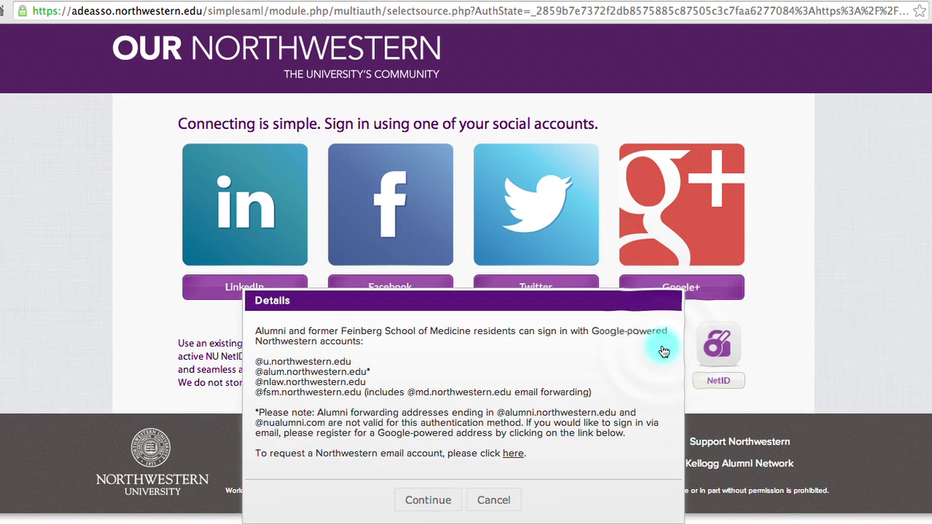
click(511, 454)
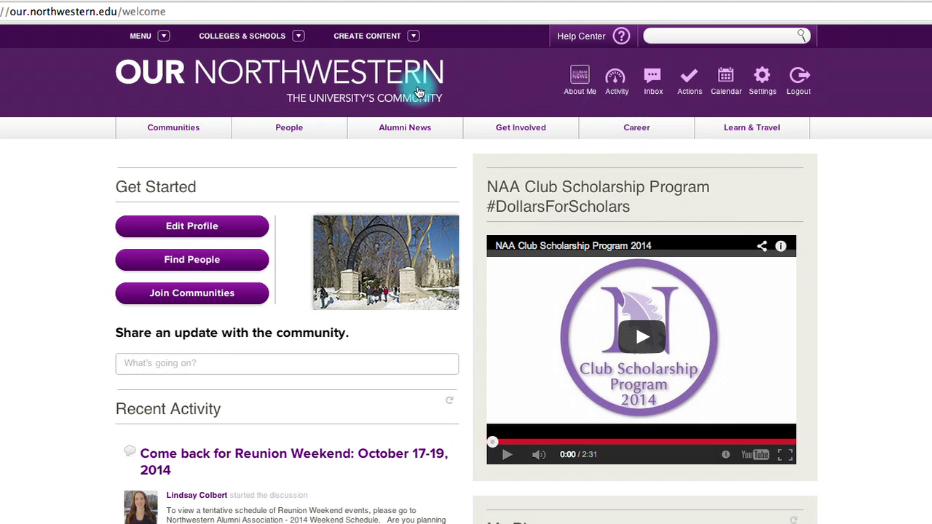
Open the Edit Profile form and look through its Personal Info fields
click(206, 230)
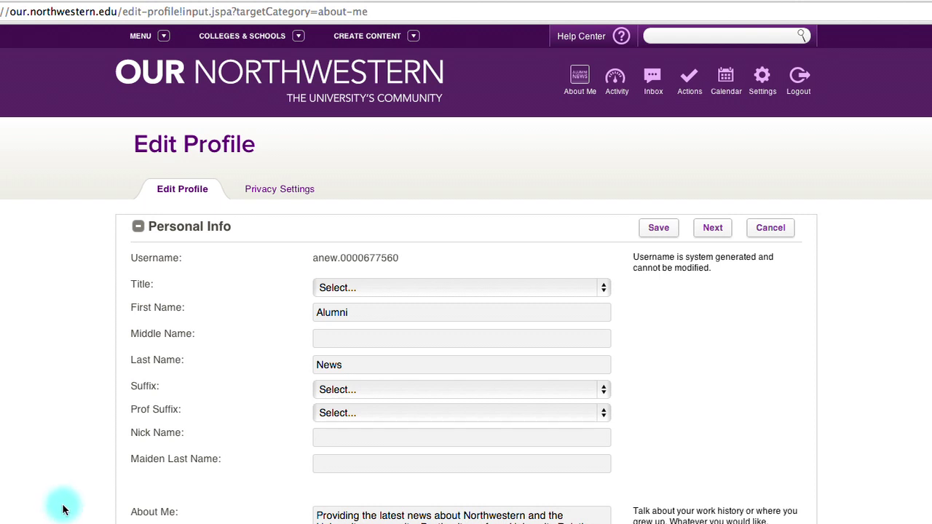
scroll(63, 505, down, 5)
scroll(63, 505, down, 1)
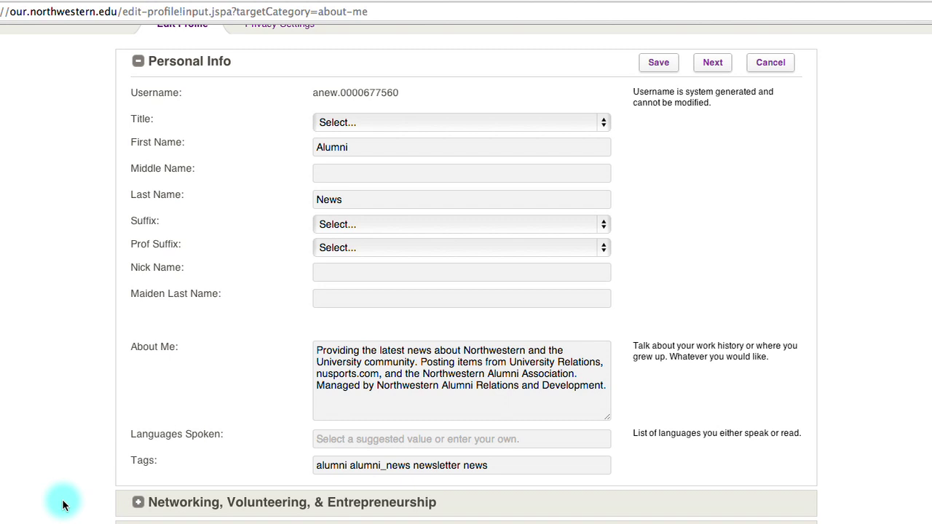
scroll(63, 505, up, 5)
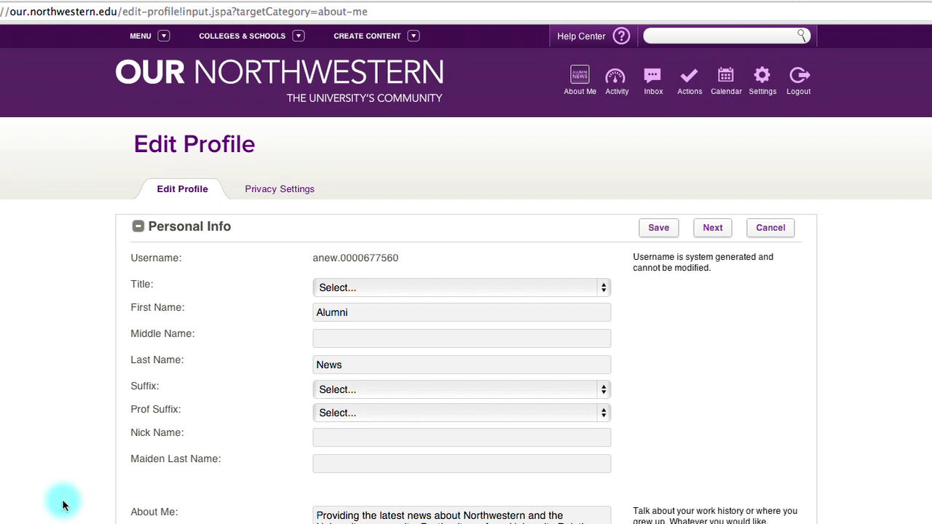
scroll(63, 505, down, 6)
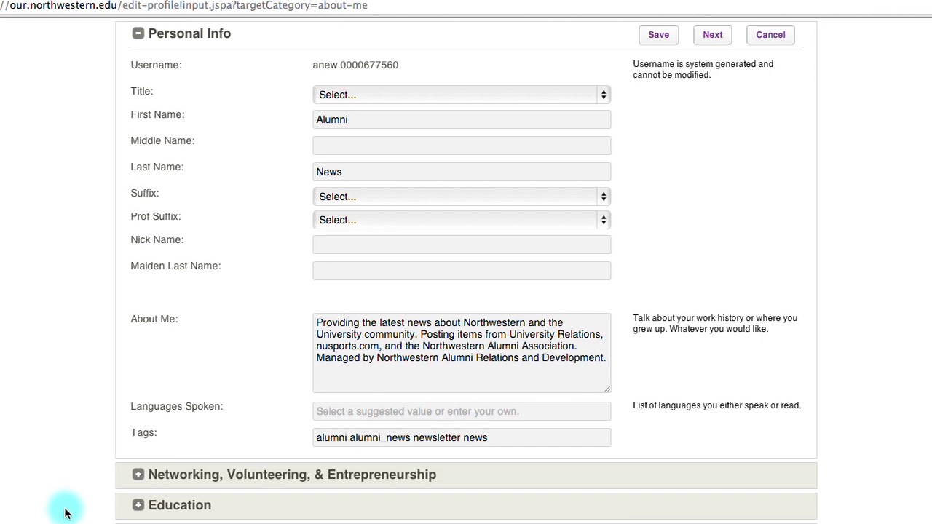
scroll(63, 505, down, 5)
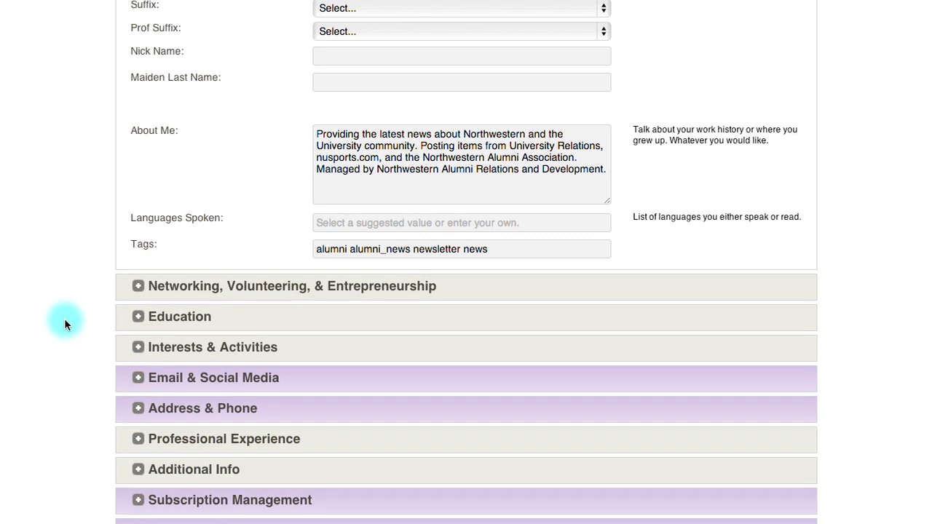
Expand the Address & Phone section, then go to Privacy Settings
click(225, 405)
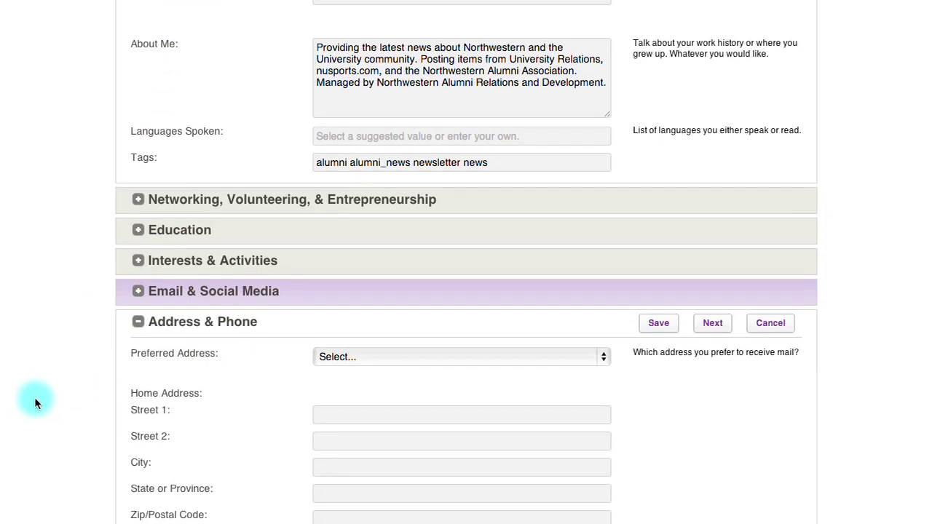
scroll(34, 418, up, 5)
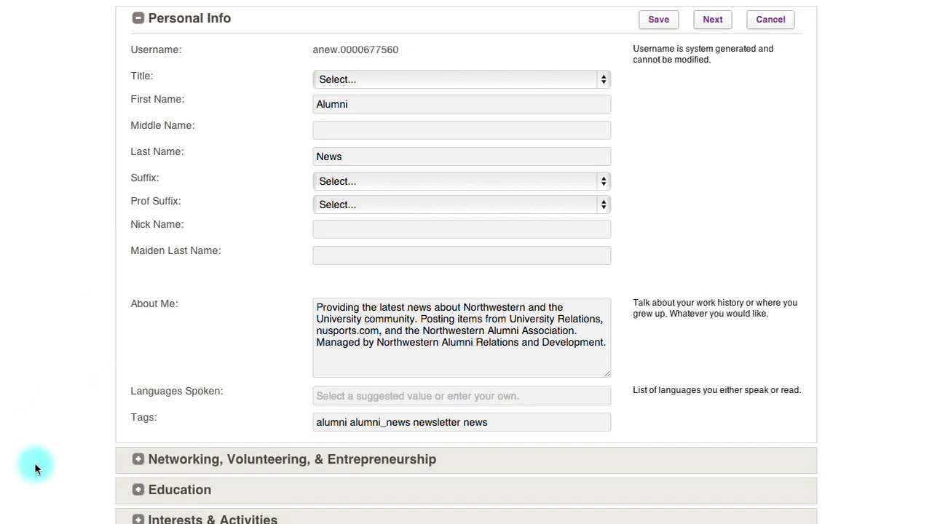
scroll(34, 473, up, 3)
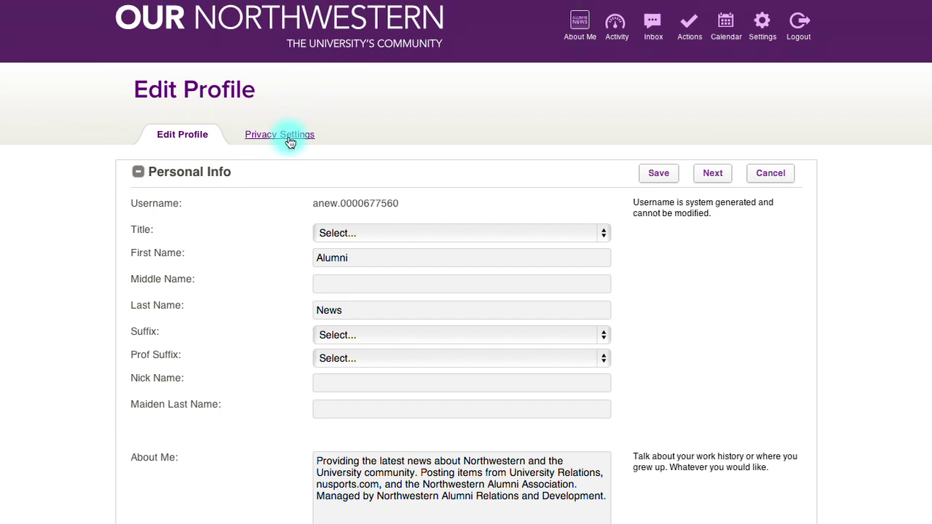
click(289, 141)
Expand the Email, Address & Phone and Subscription privacy sections, leaving Name visible to Community
click(279, 322)
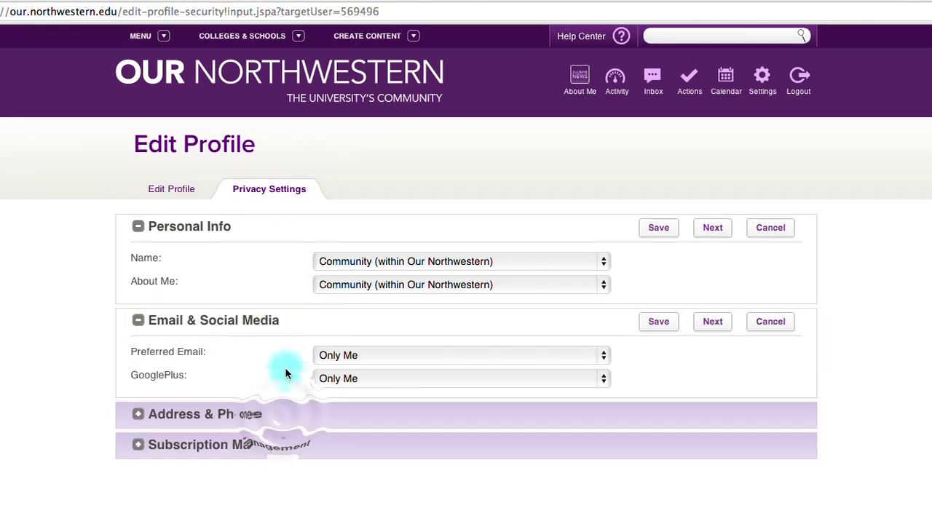
click(282, 414)
click(291, 485)
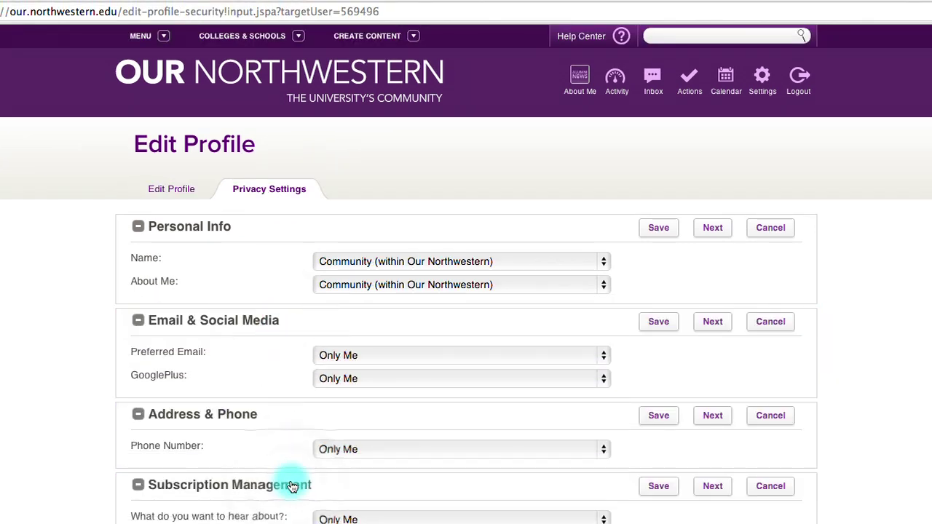
click(929, 419)
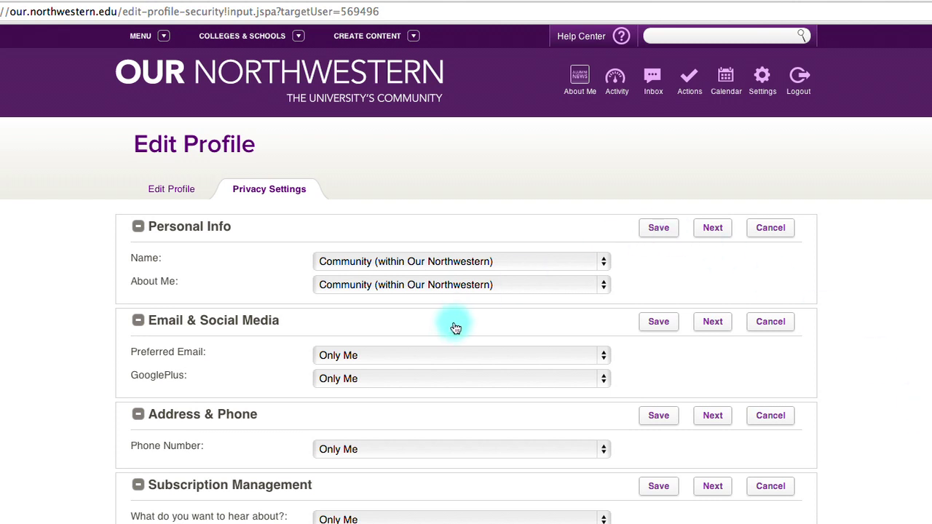
click(486, 259)
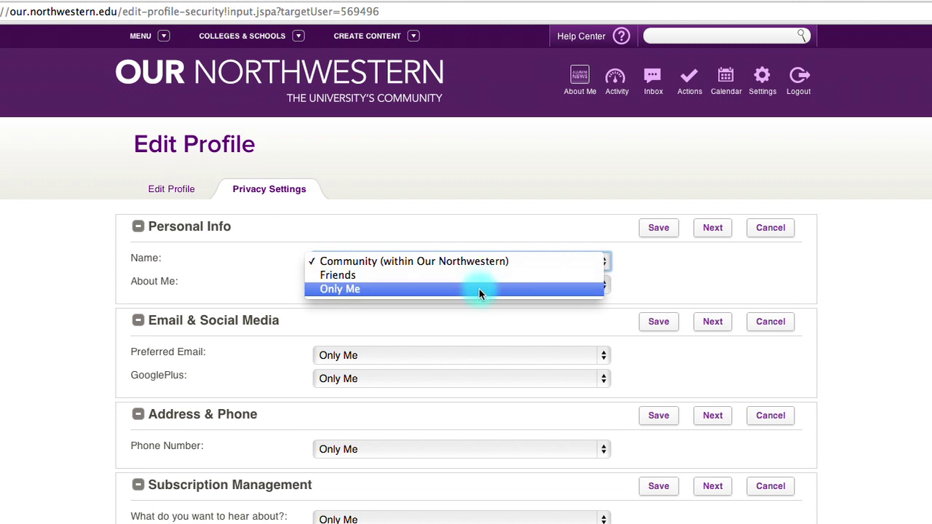
click(242, 270)
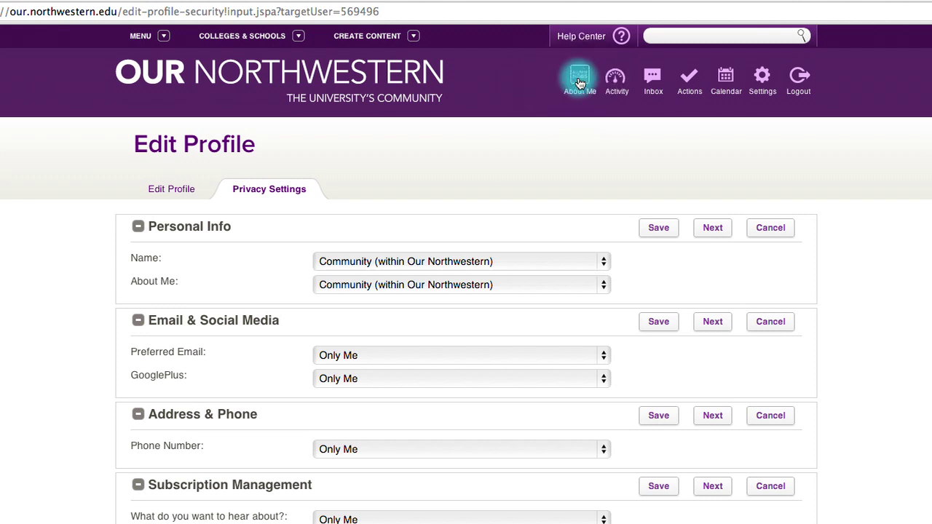
click(579, 80)
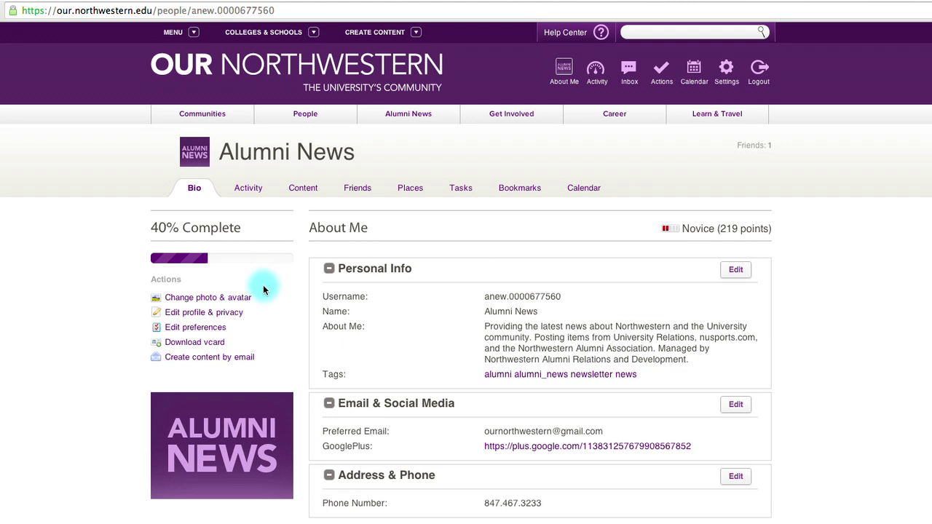
Start adding a new picture in profile photo slot 2
click(211, 297)
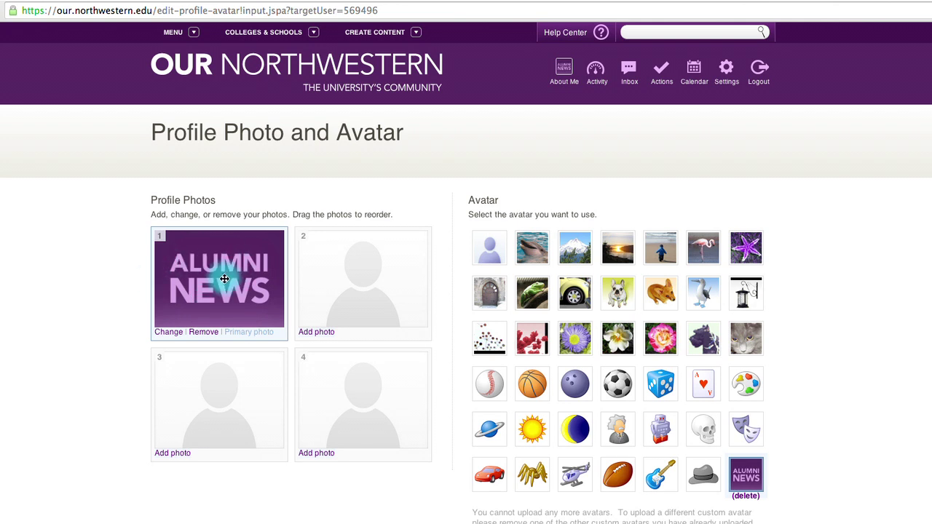
click(314, 331)
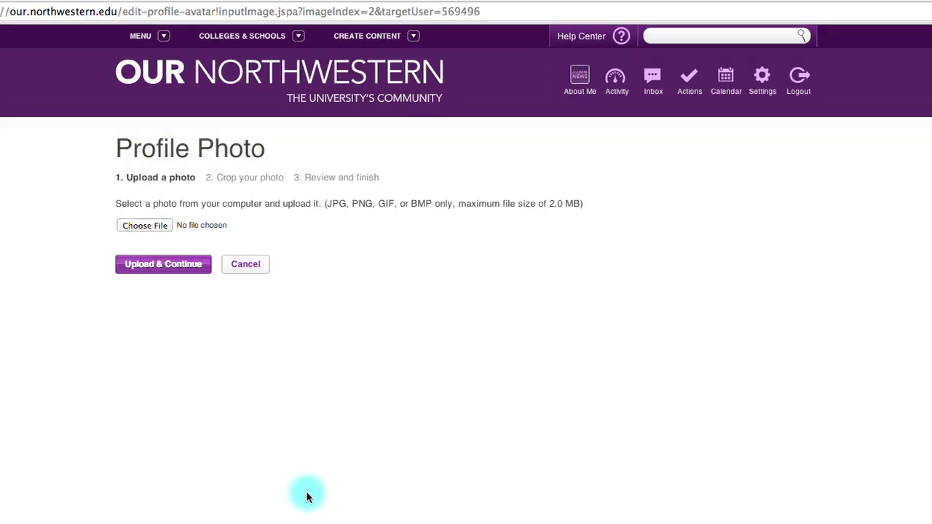
Upload willie.jpg from the Pictures folder as the new profile photo
click(148, 225)
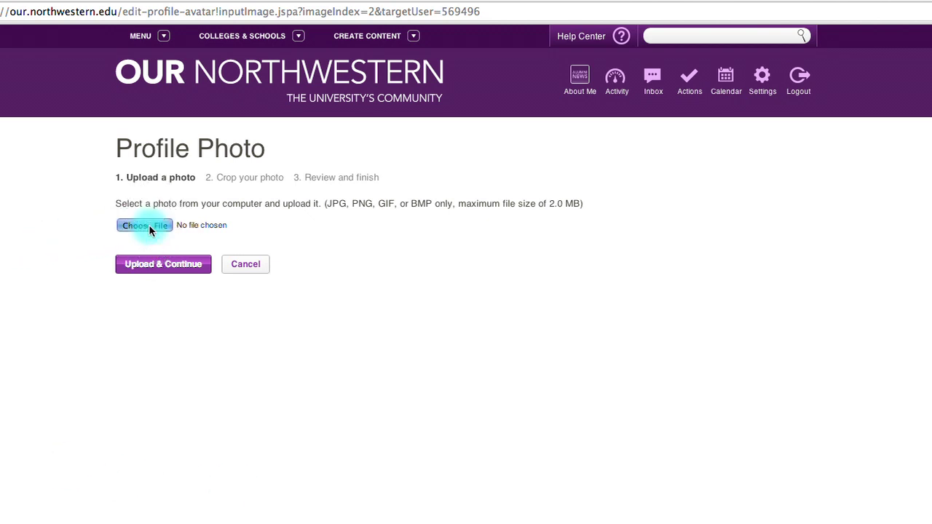
click(45, 337)
click(178, 153)
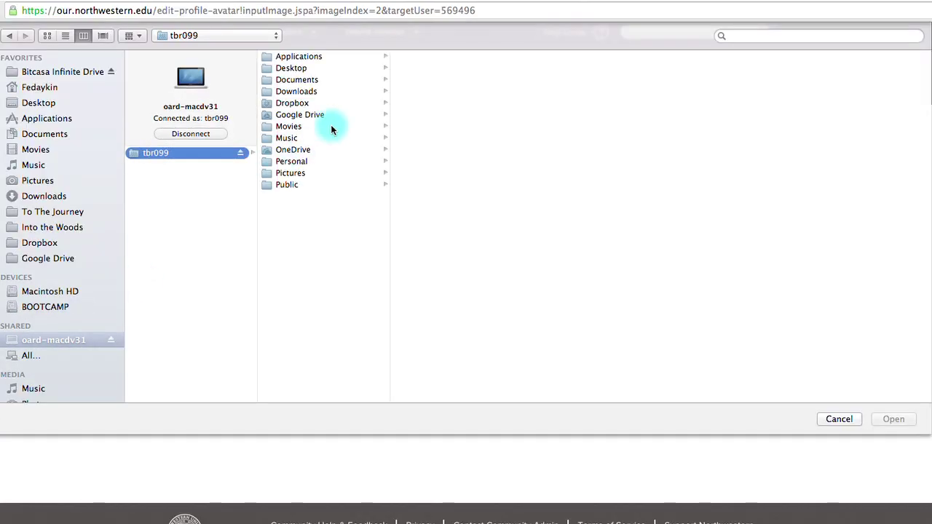
click(308, 174)
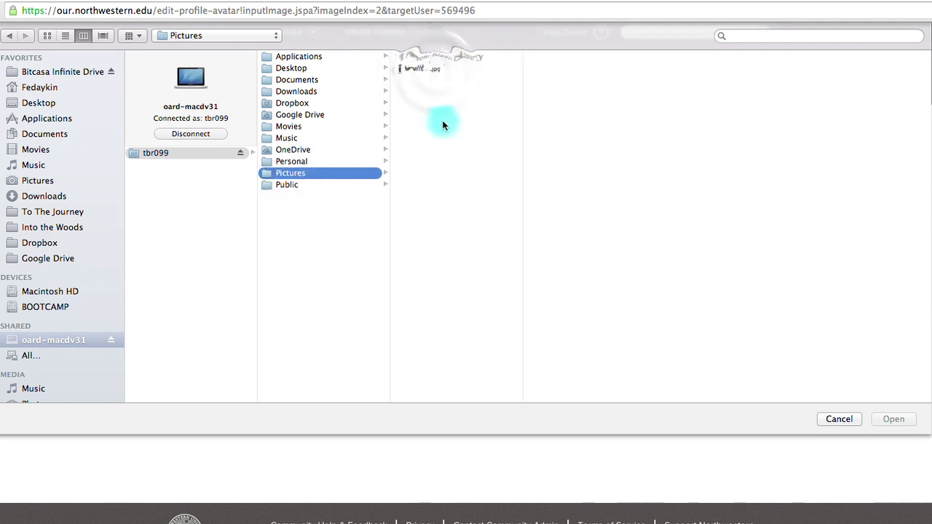
click(437, 70)
click(903, 420)
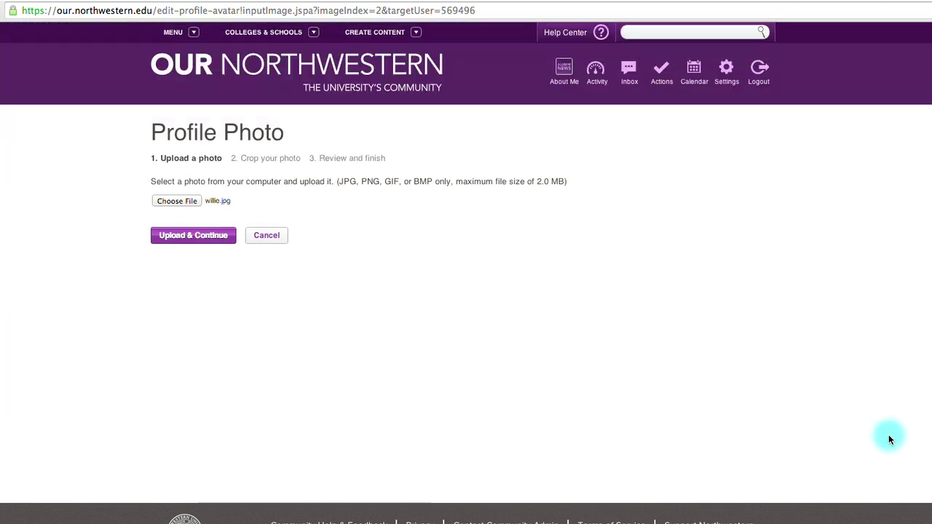
click(188, 237)
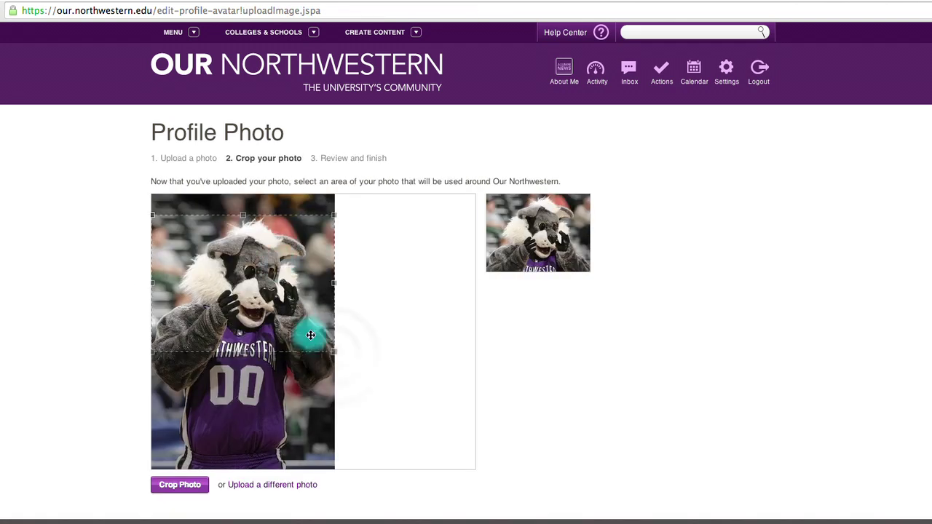
Crop the photo tightly around the mascot's face and save it
drag(333, 350, 301, 323)
click(195, 485)
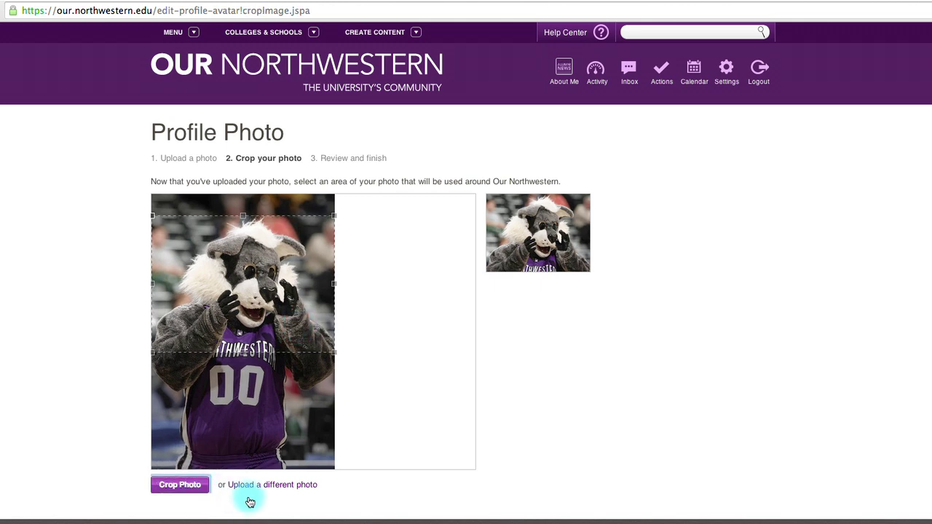
click(136, 325)
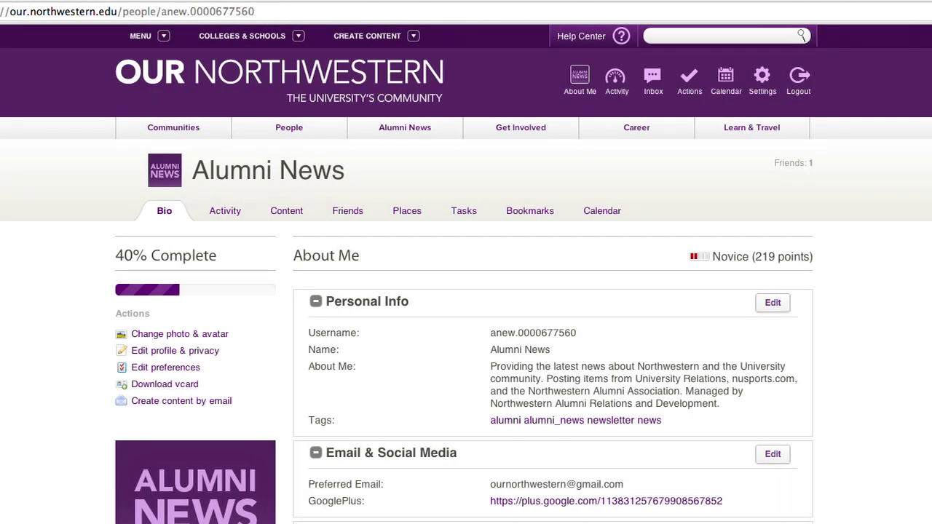
Return to the homepage and scroll down to the Upcoming Events list
click(306, 82)
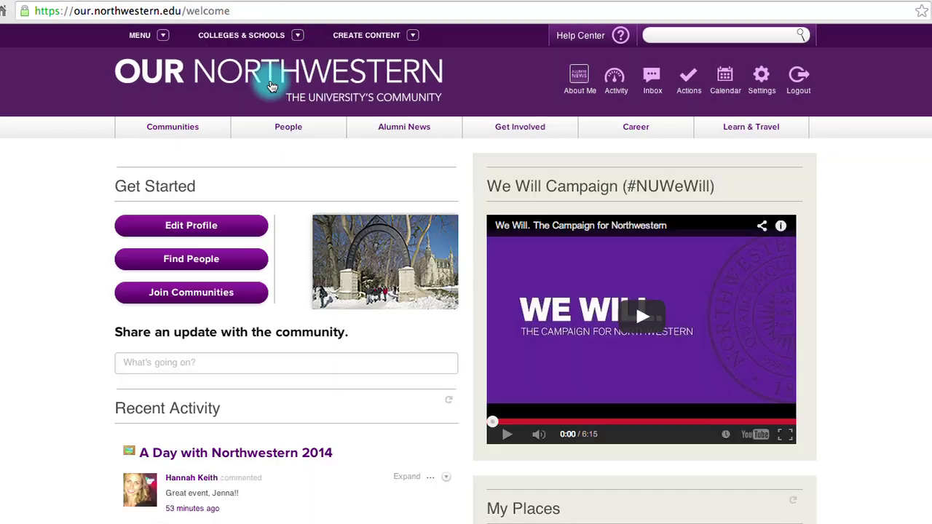
scroll(270, 84, down, 5)
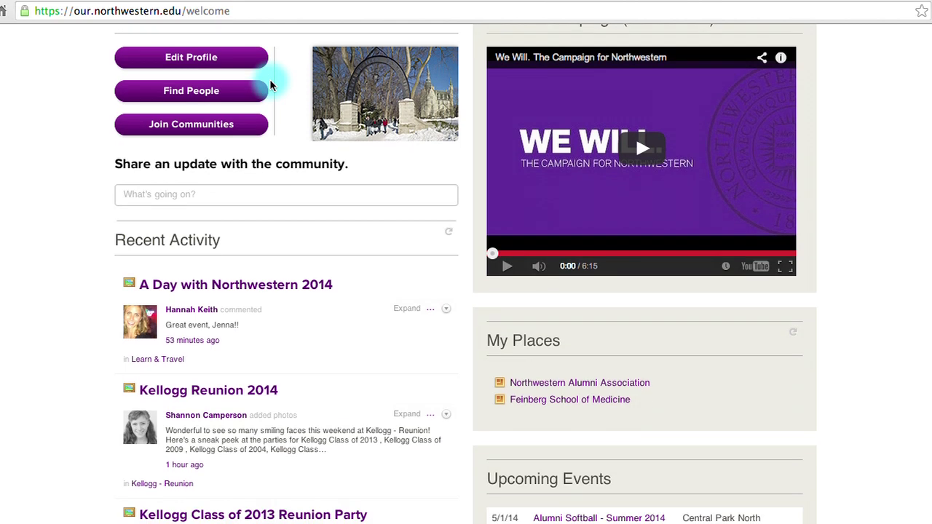
scroll(270, 81, down, 3)
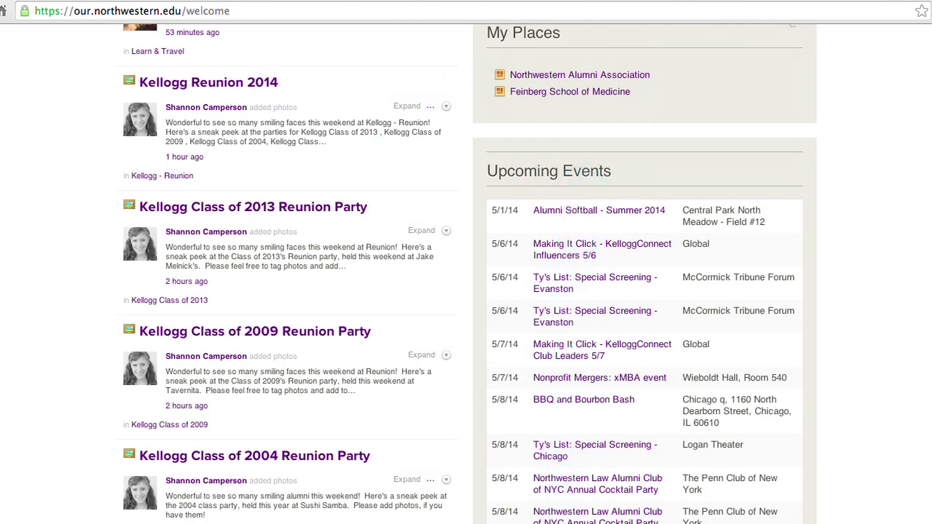
click(575, 286)
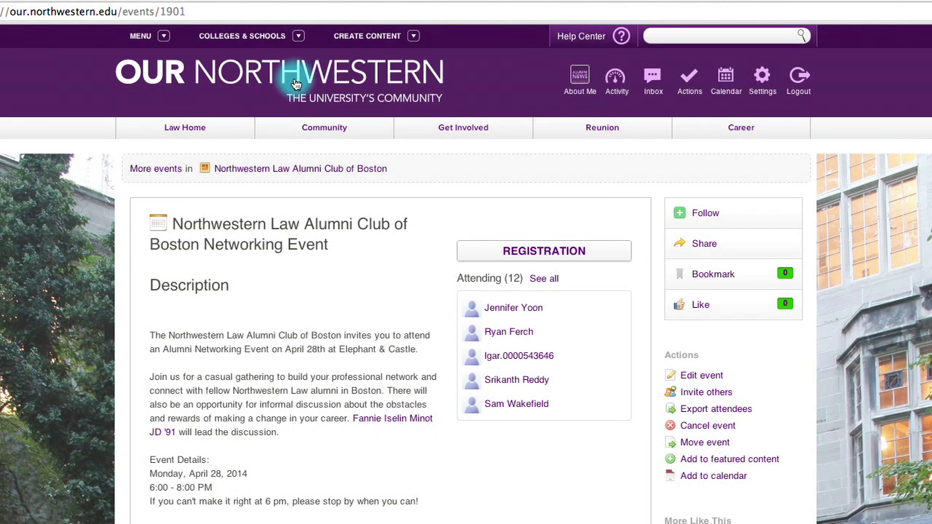
click(295, 84)
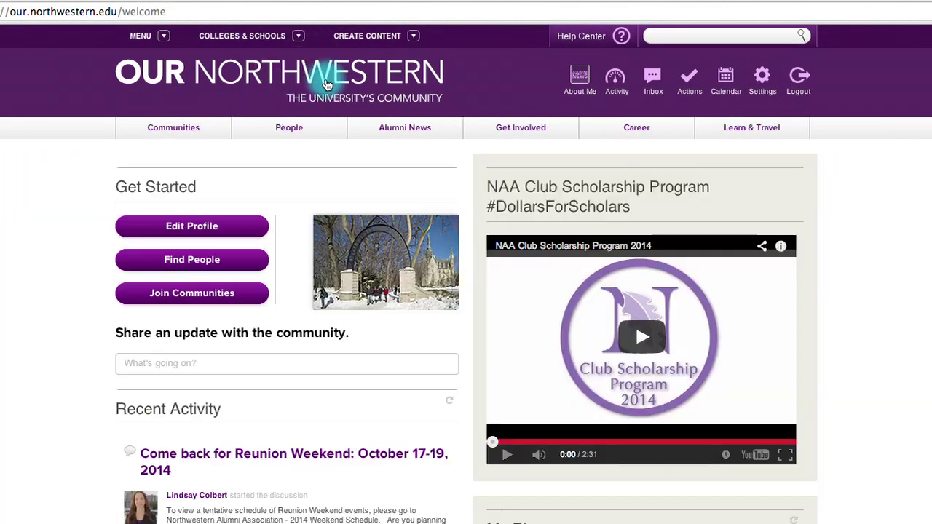
Search the People directory for the member by name
click(289, 128)
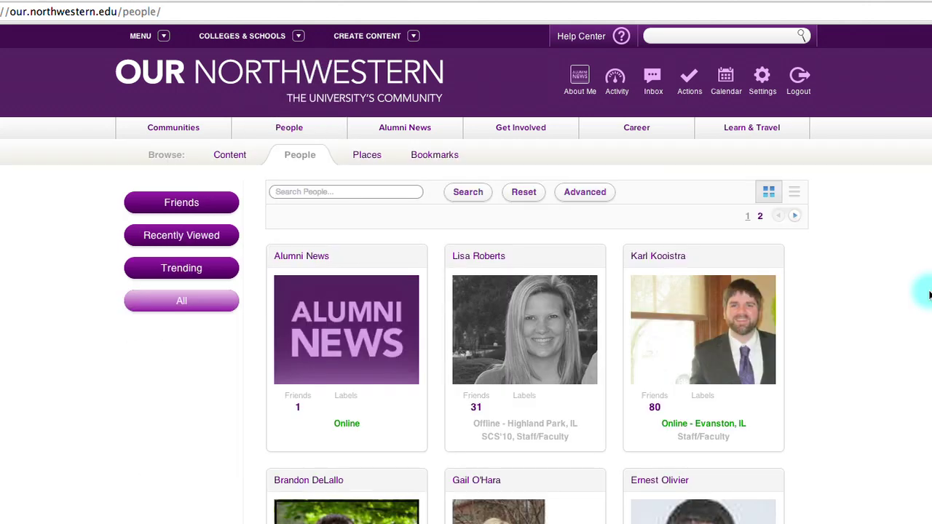
text(Brent Waugh)
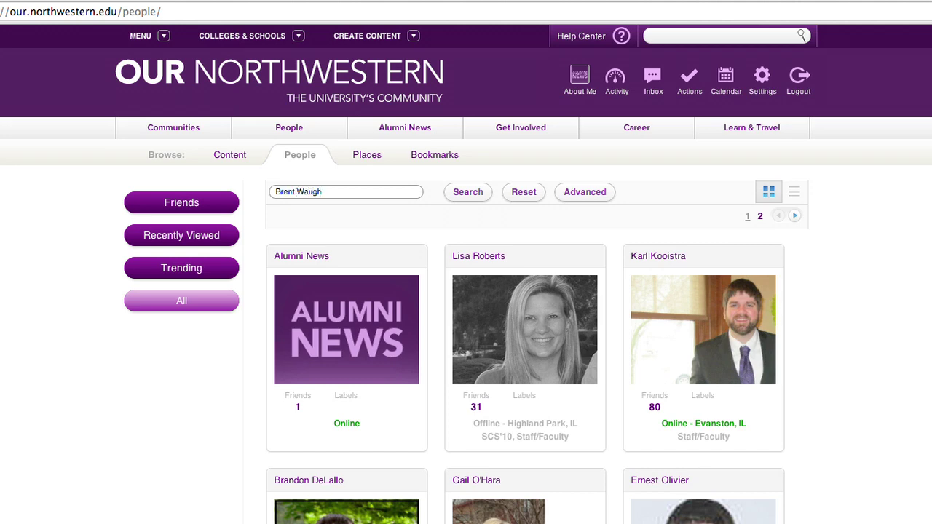
key(Return)
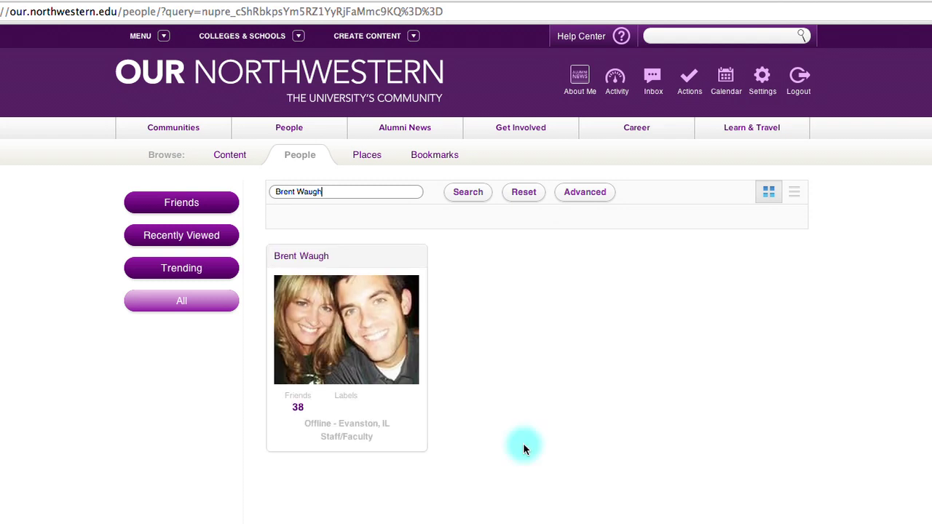
Check the result card's actions, open the member's profile, then show the advanced filters
mouse_move(414, 429)
click(417, 446)
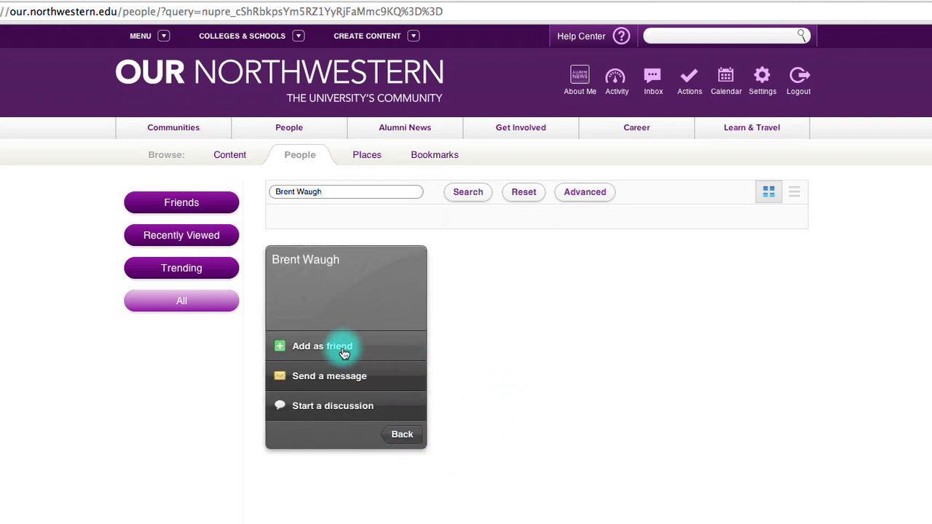
click(400, 431)
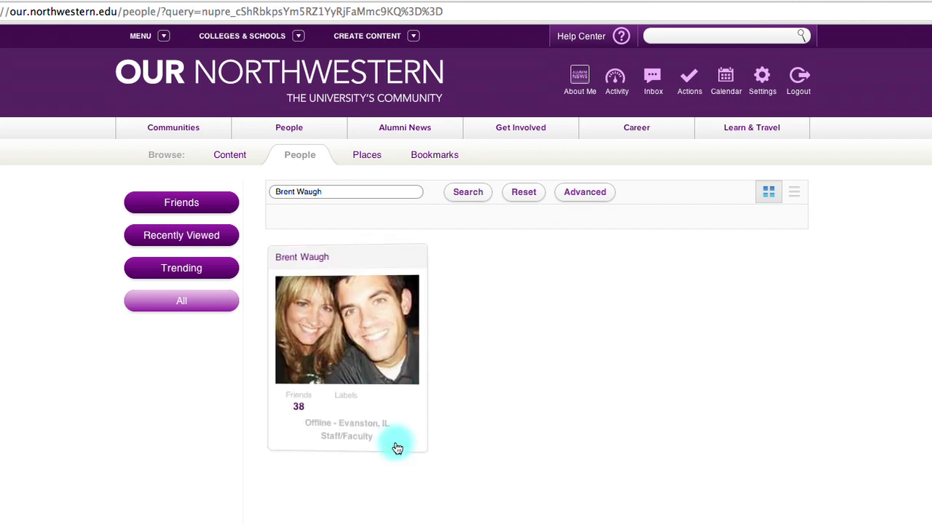
click(318, 260)
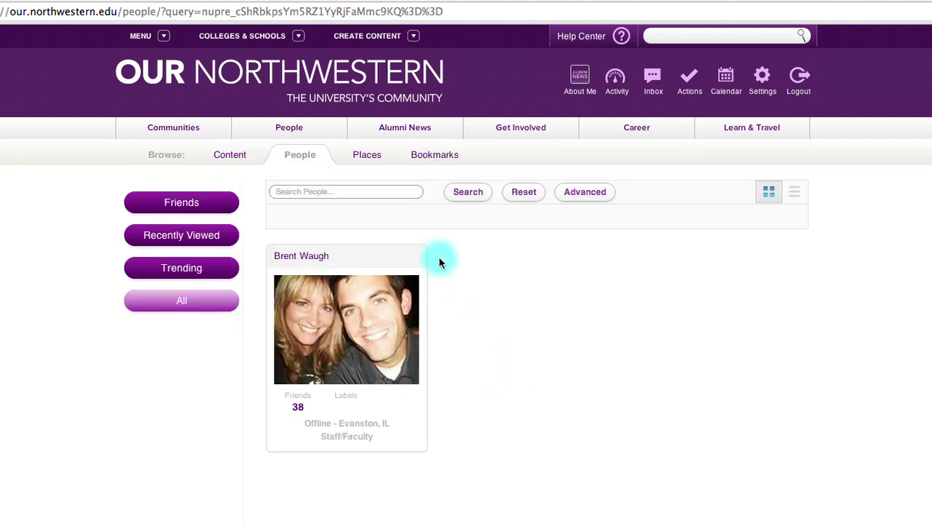
click(581, 196)
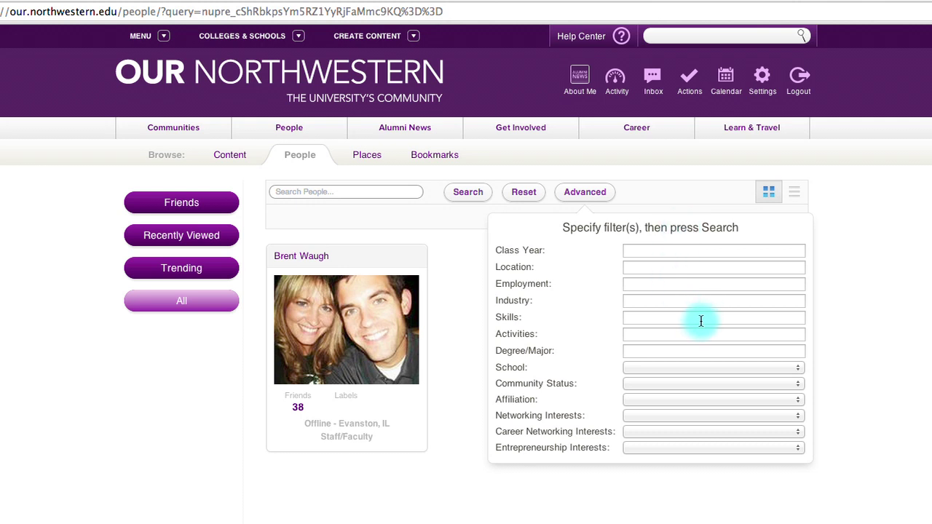
Filter the people directory to members of the Bienen school
click(709, 366)
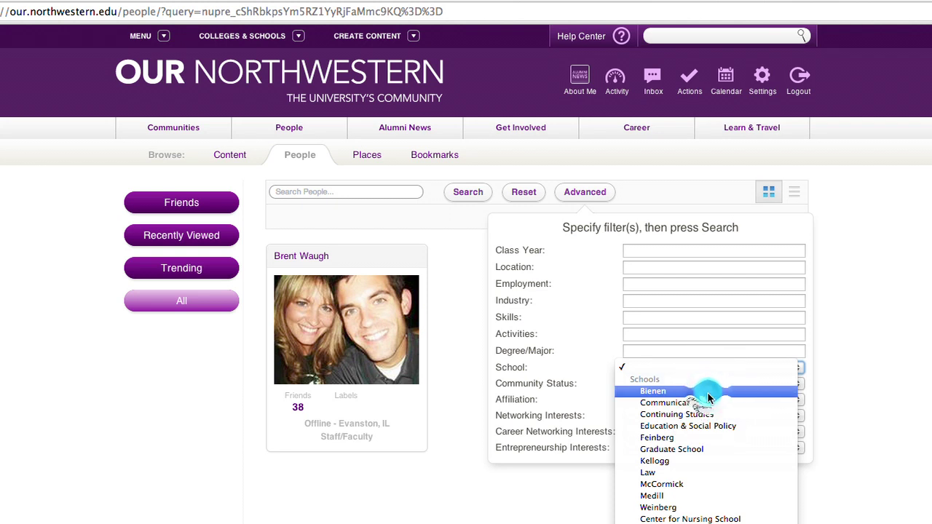
click(706, 389)
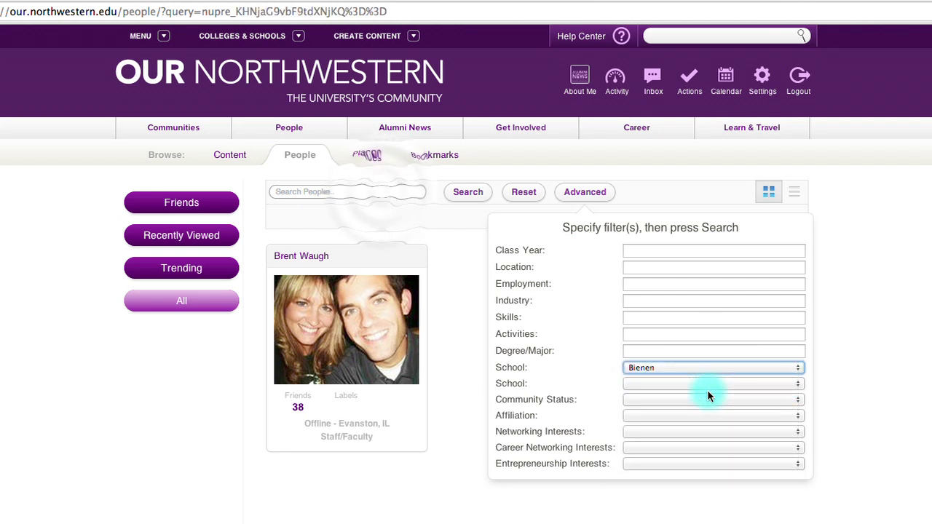
click(382, 191)
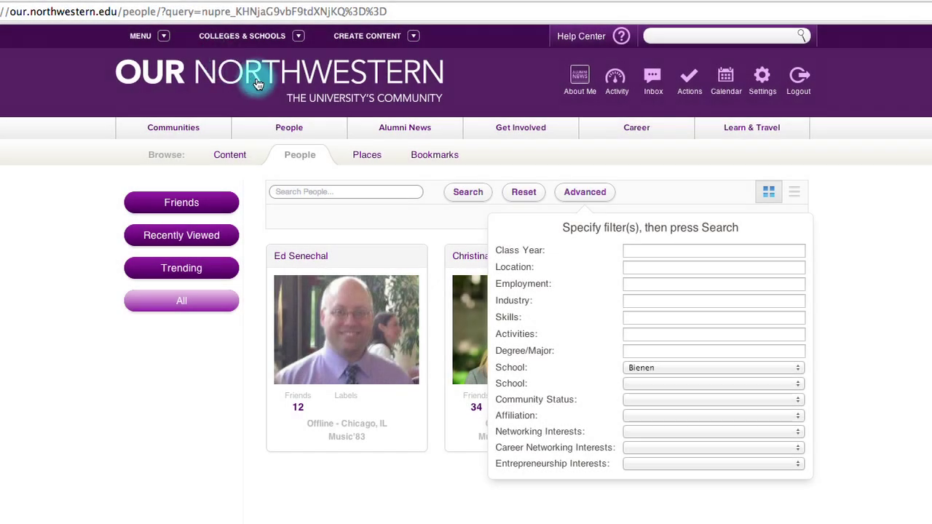
Return to the Our Northwestern welcome homepage via the logo
click(260, 80)
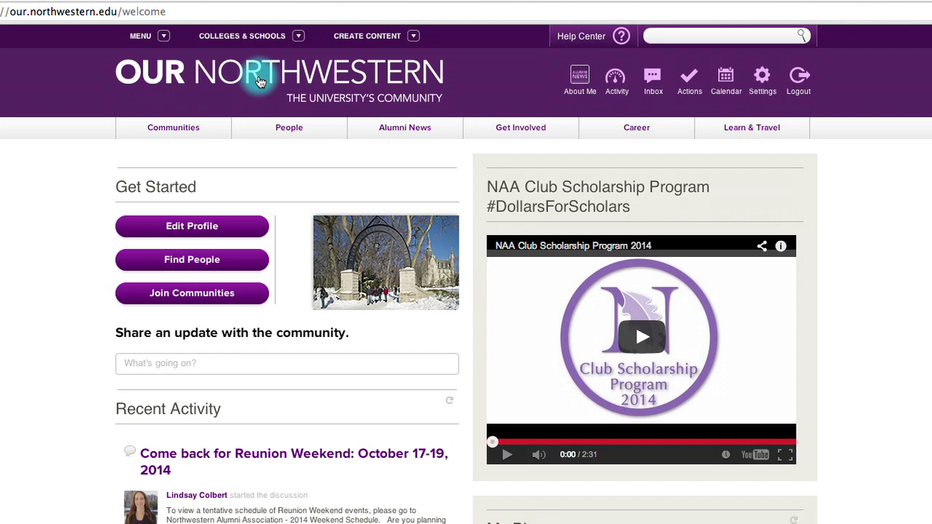
Browse Communities and the social groups list, then open the Feinberg School of Medicine space from Colleges & Schools
click(184, 126)
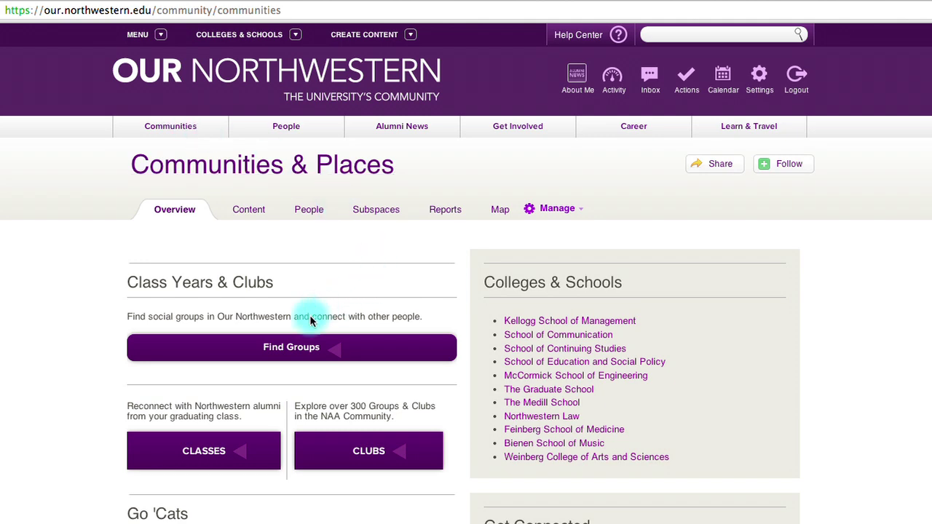
click(298, 347)
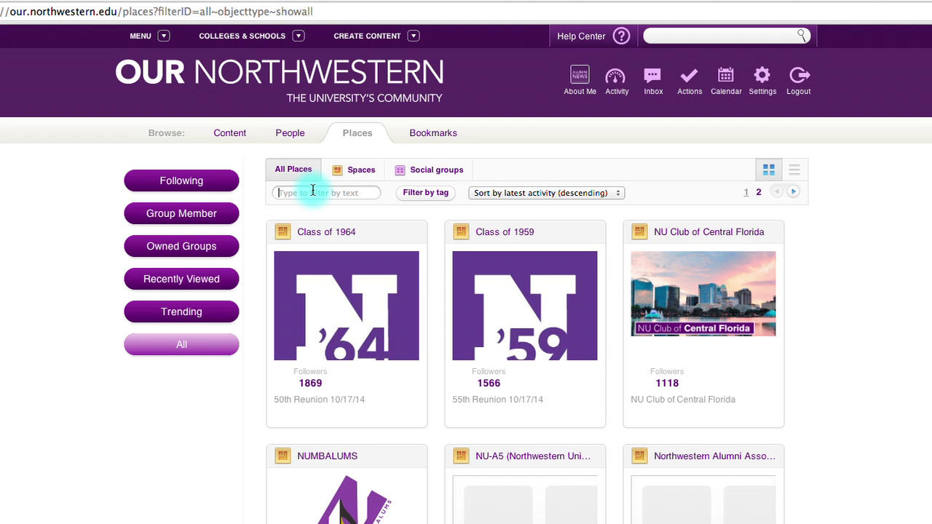
click(314, 191)
click(299, 36)
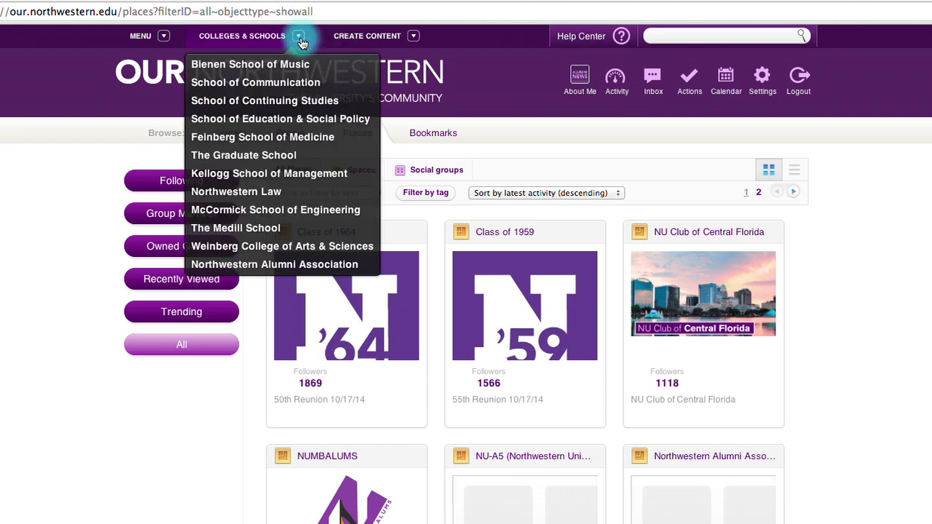
click(251, 138)
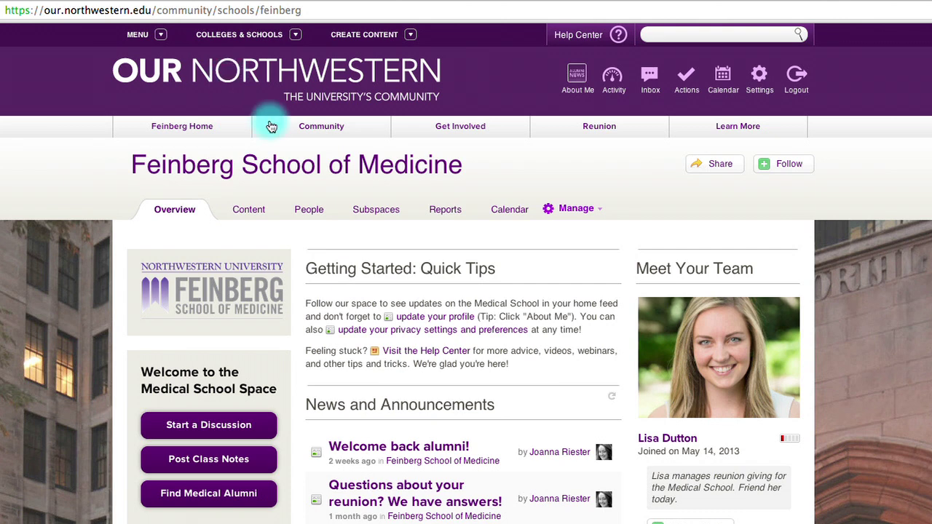
Follow the Feinberg School of Medicine space, then publish a class note without choosing an announcement type
click(787, 165)
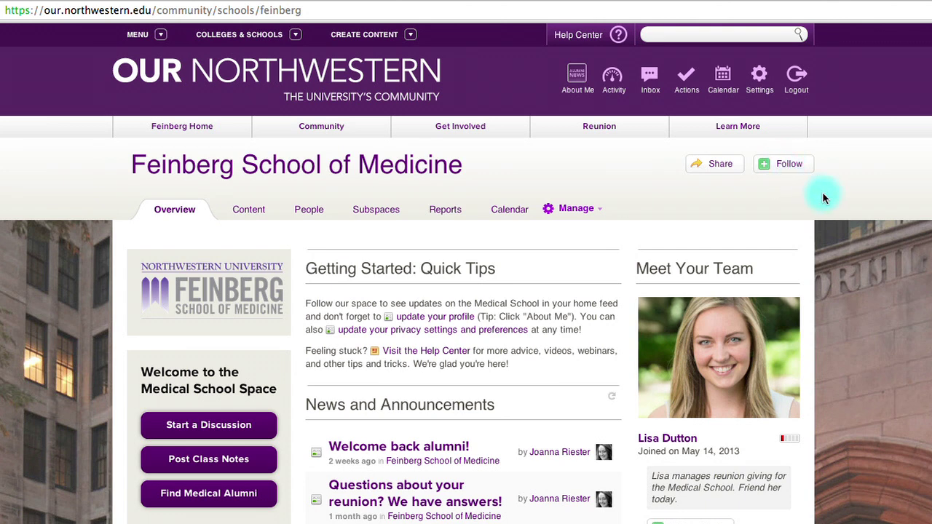
click(202, 460)
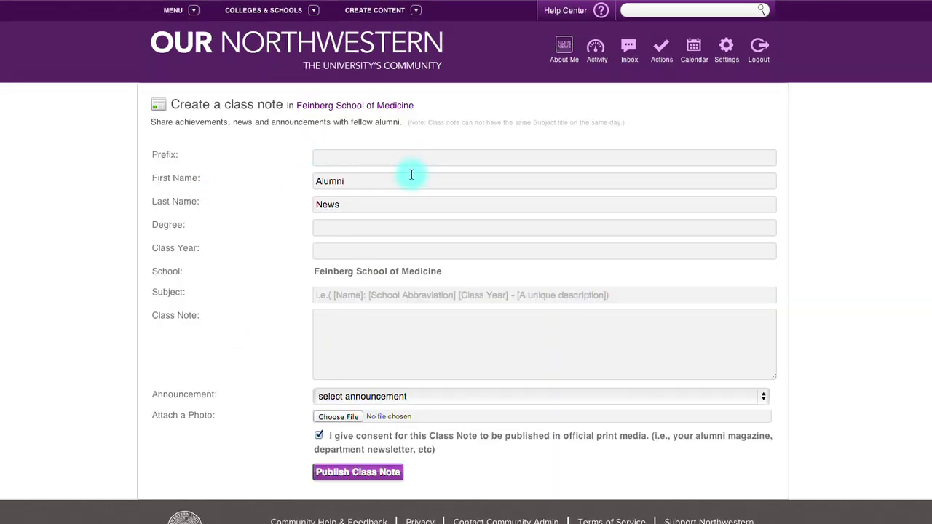
click(336, 321)
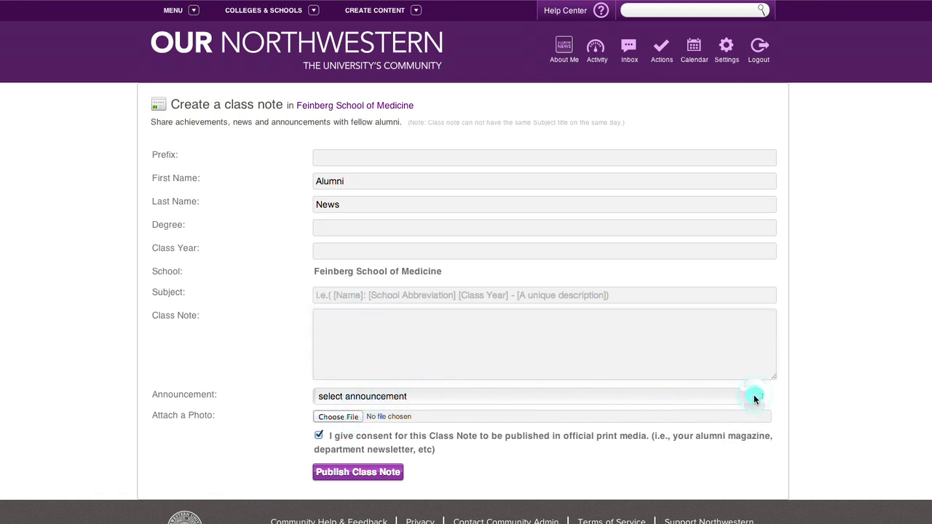
click(757, 396)
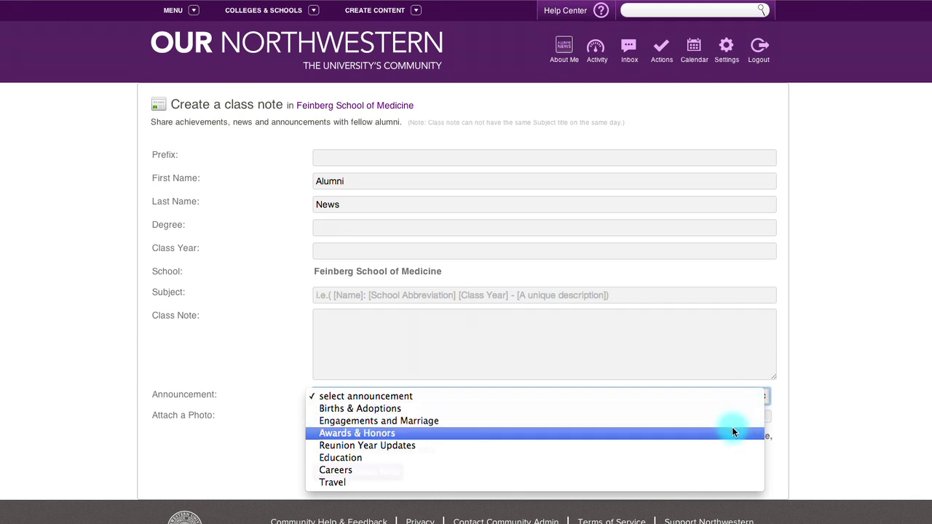
click(826, 395)
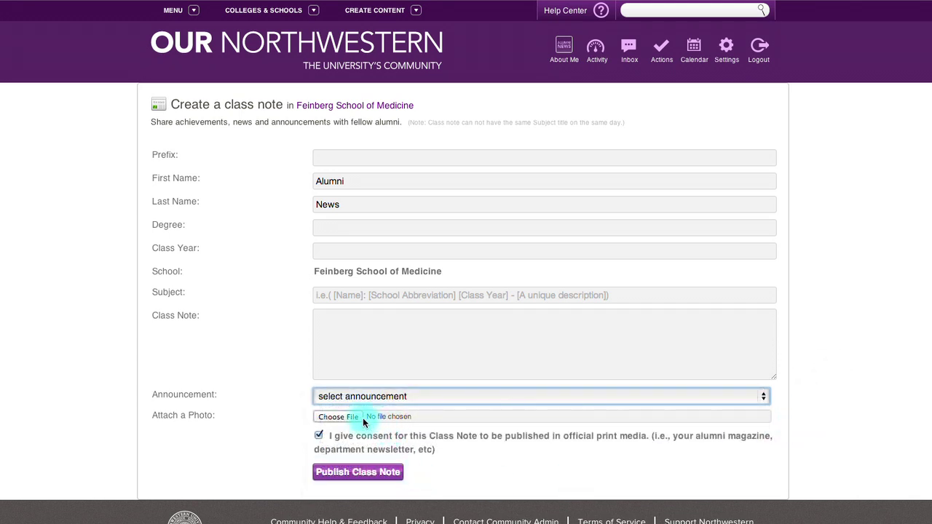
click(358, 472)
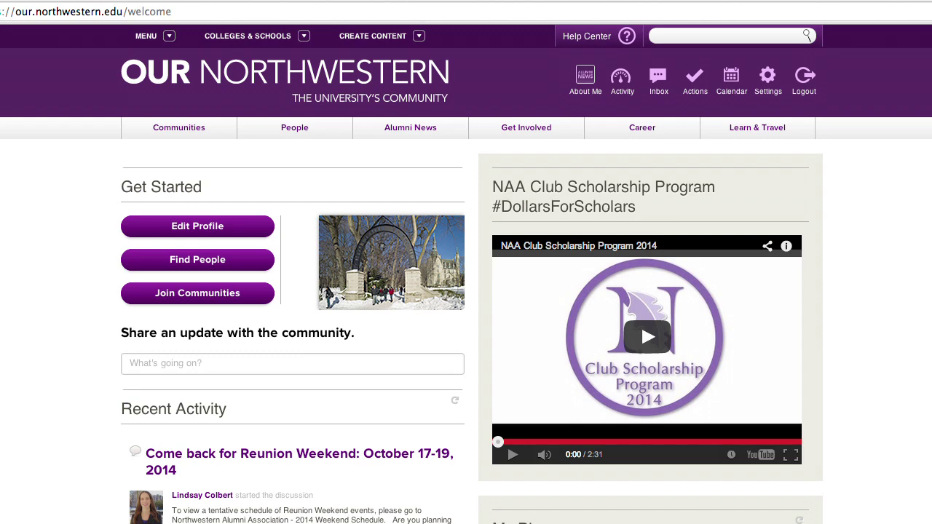
Visit the Class of 2004 10-Year Reunion page from Join Communities > CLASSES, then return home
click(186, 294)
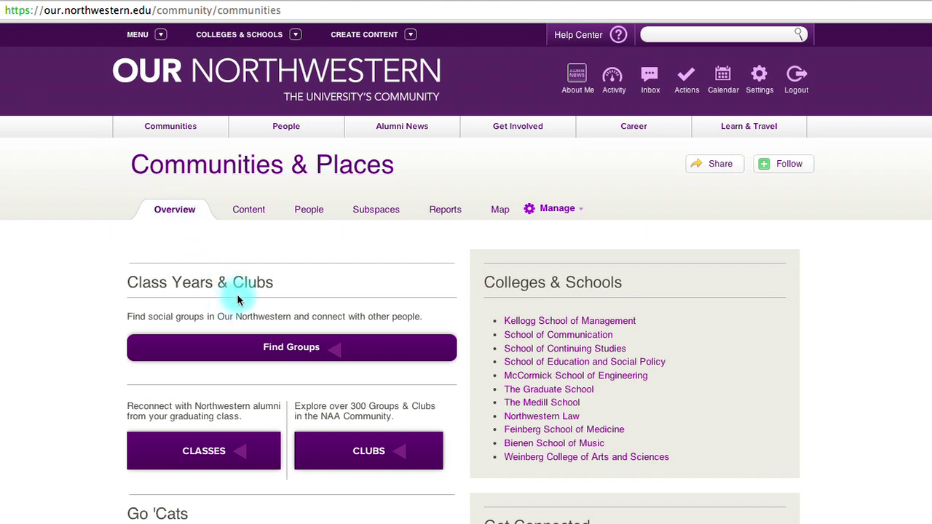
click(216, 449)
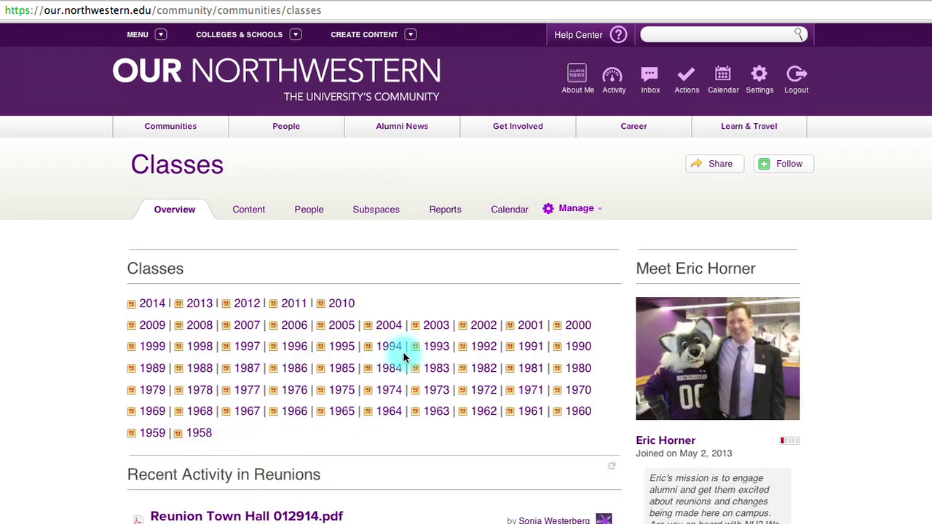
click(391, 326)
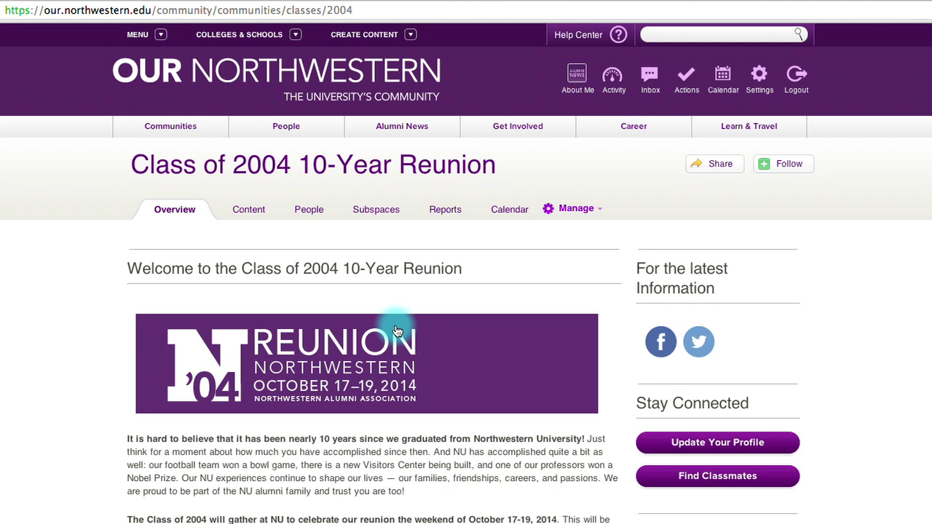
click(372, 87)
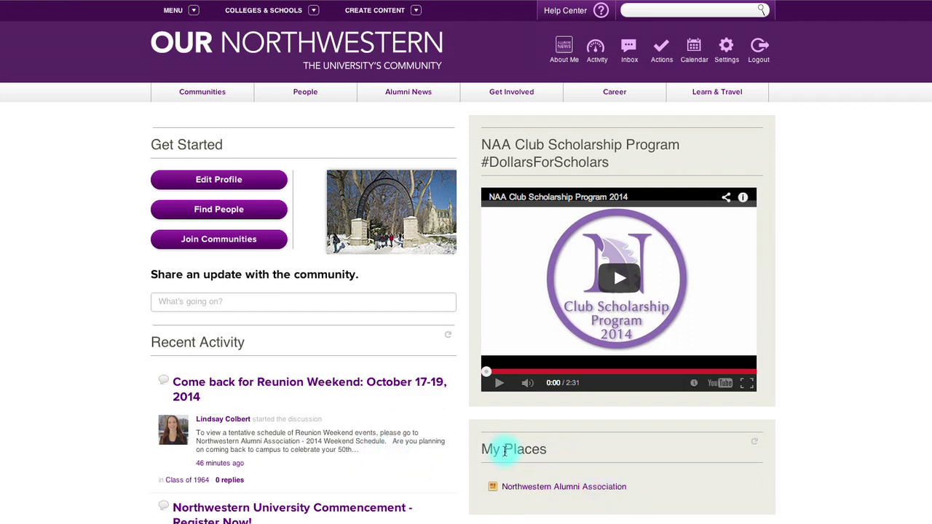
drag(558, 447, 476, 446)
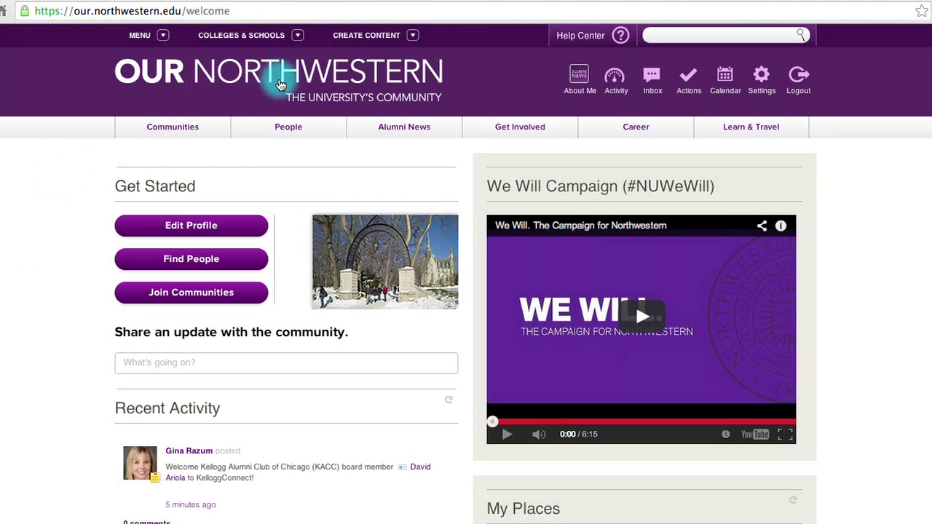
Post the update "I can't wait to connect with my classmates through Our Northwestern!"
click(230, 355)
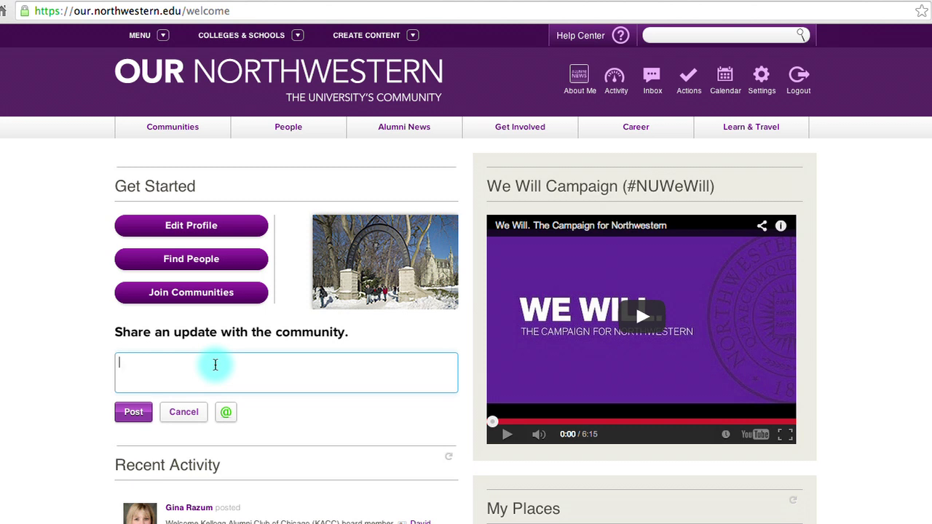
text(I c)
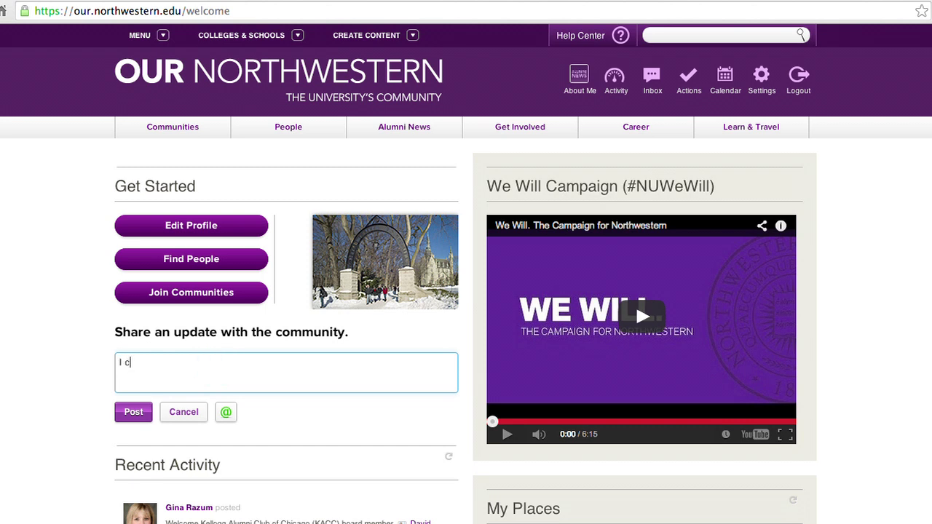
text(an't wait to connect with my cl)
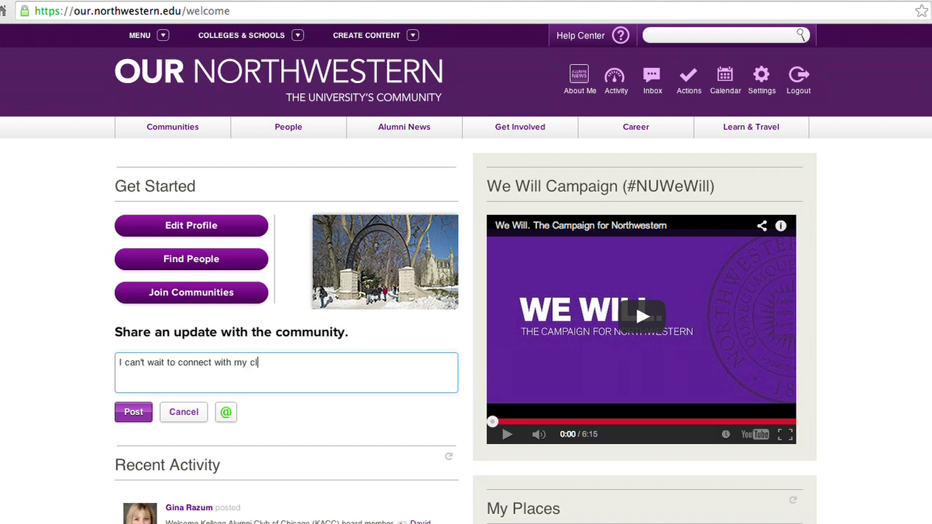
text(assmates through )
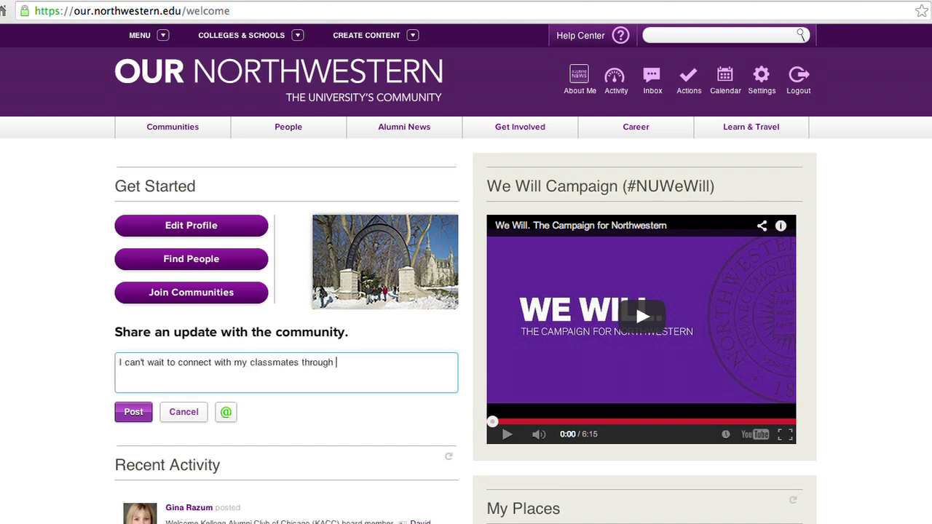
text(Our Northwestern!)
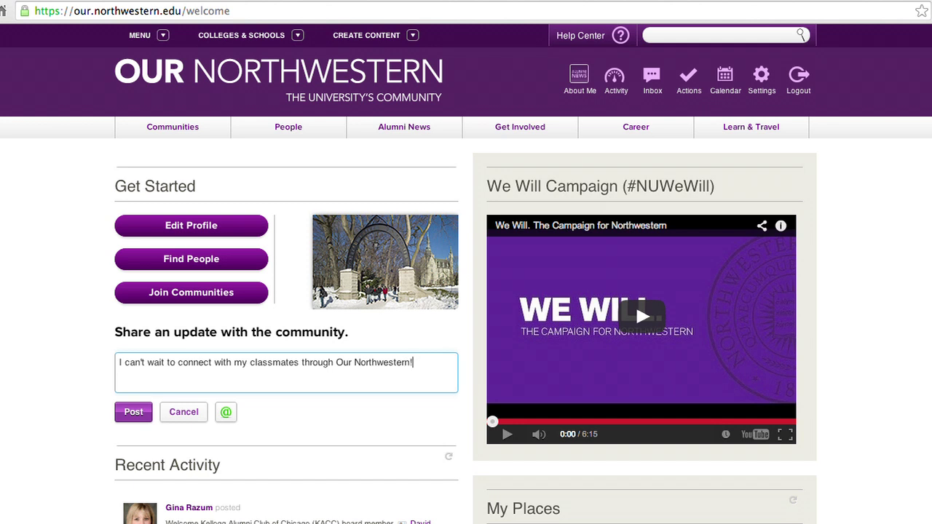
click(226, 413)
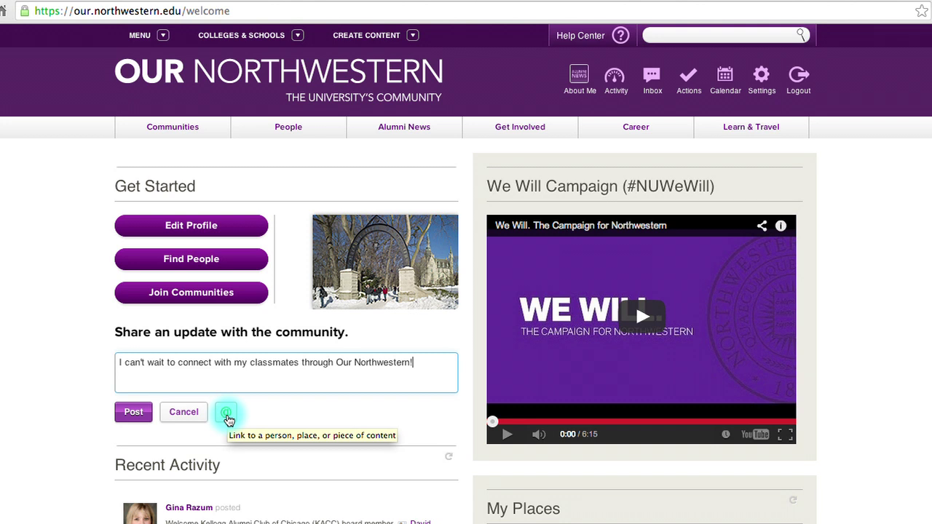
click(130, 411)
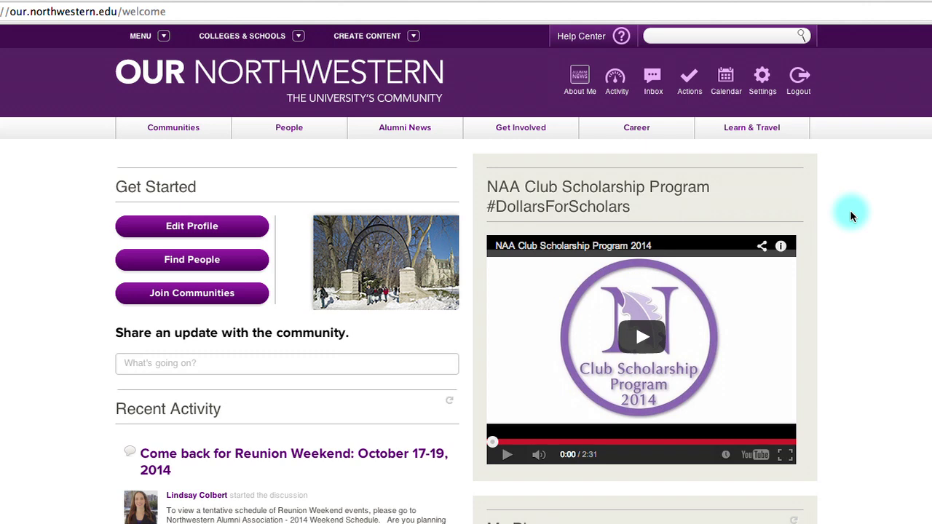
Open the Help Center from the top bar
click(580, 38)
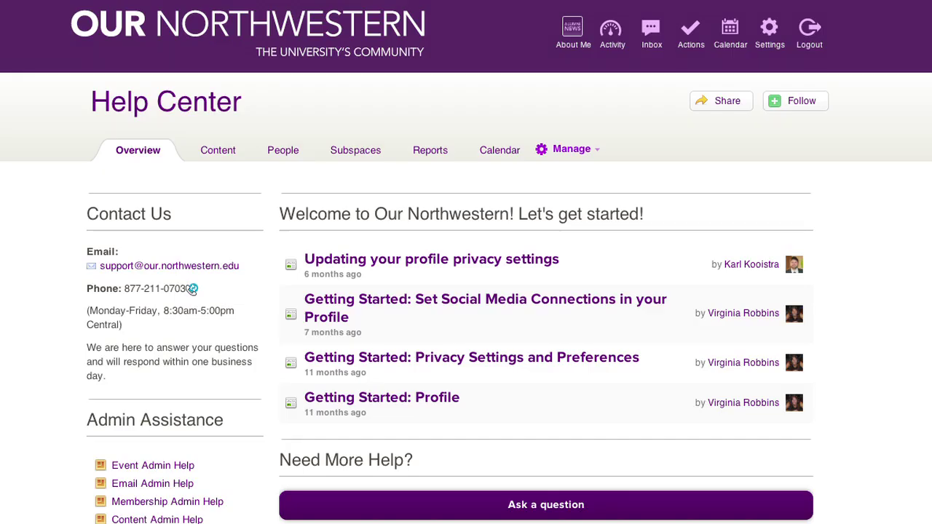